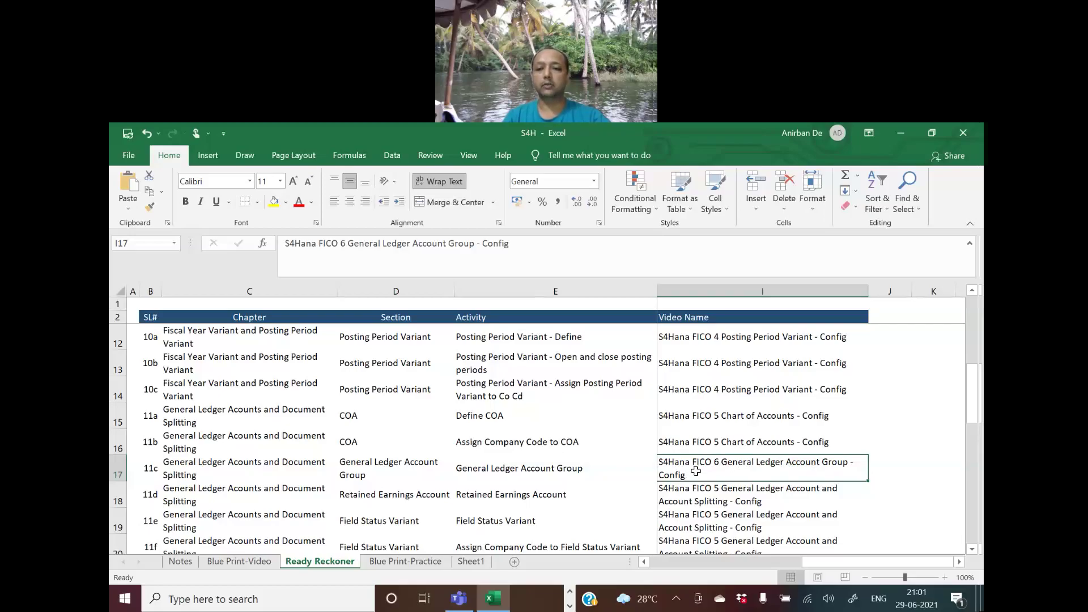
- Review the menu path, type, T-code, activity, section and chapter of the General Ledger Account Group entry in row 17
key(Left)
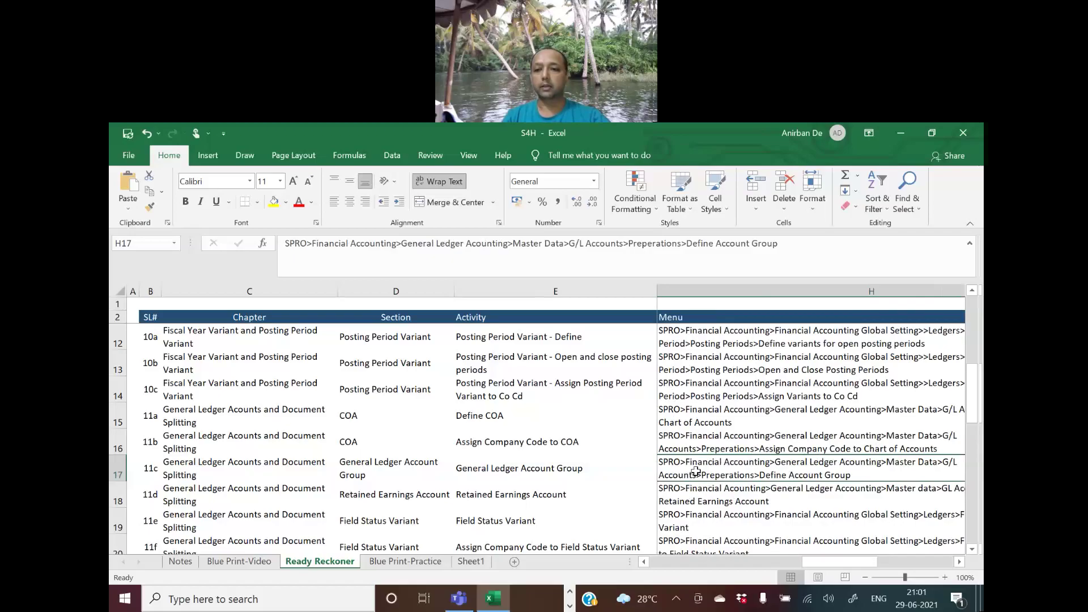
key(Left)
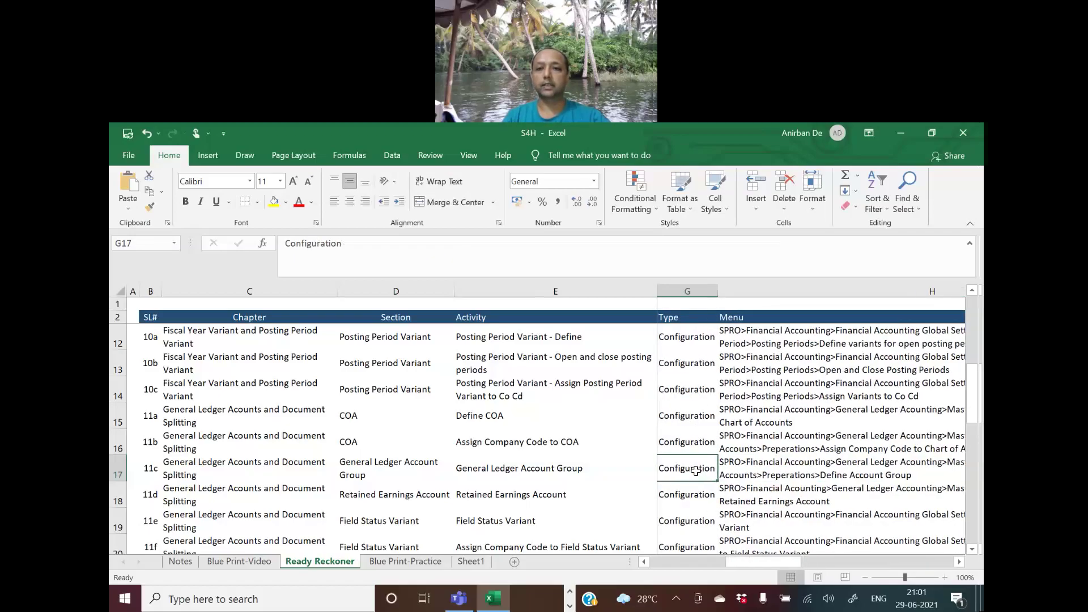
key(Left)
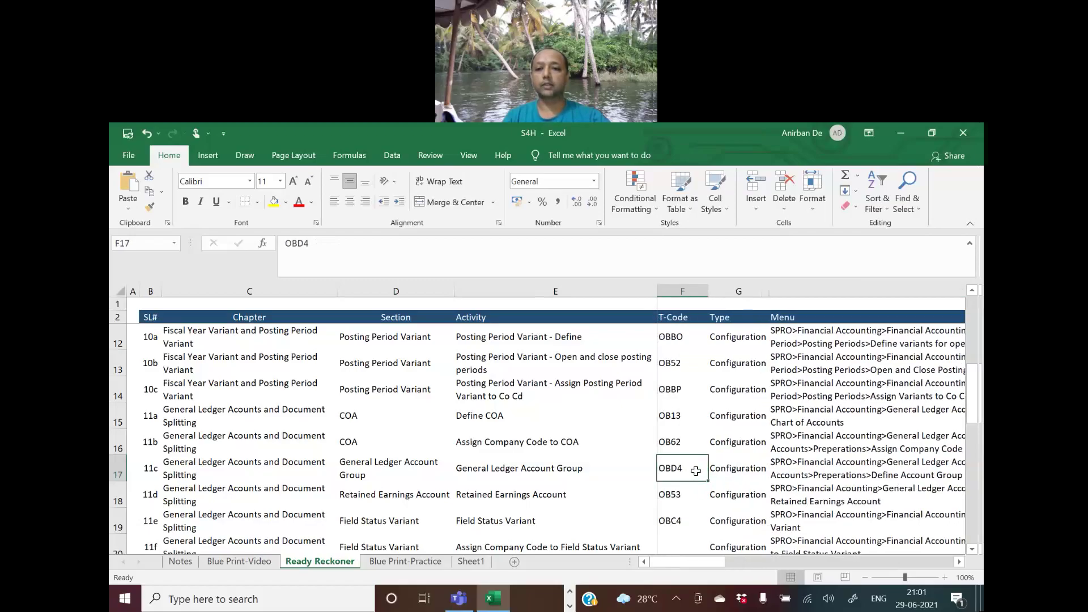
key(Left)
key(Left)
key(Left)
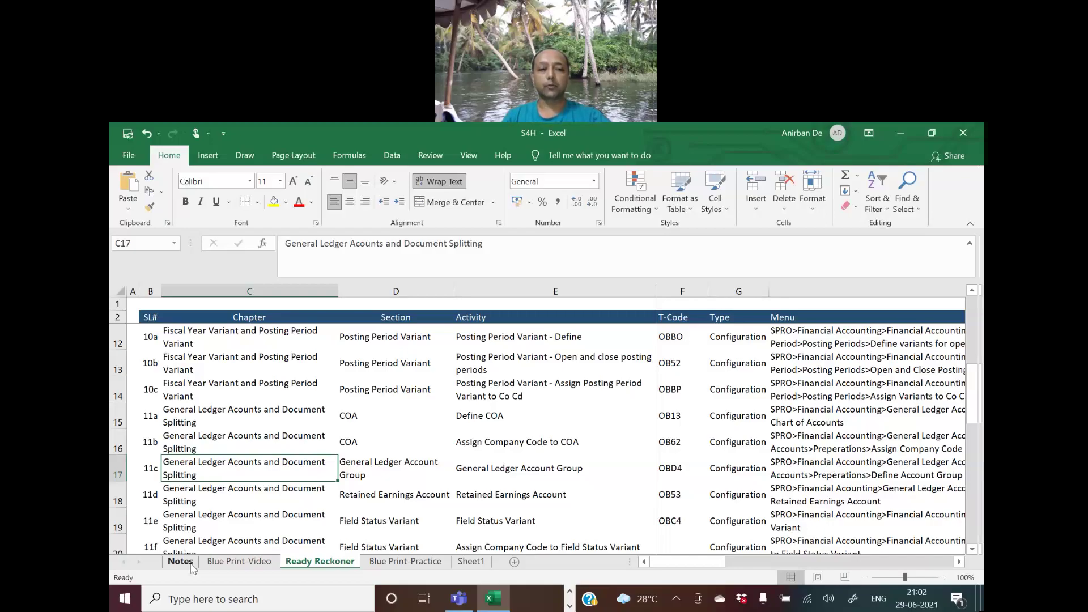
- Read the GL Account Group notes on the Notes sheet, covering field control and number range overlap
click(180, 562)
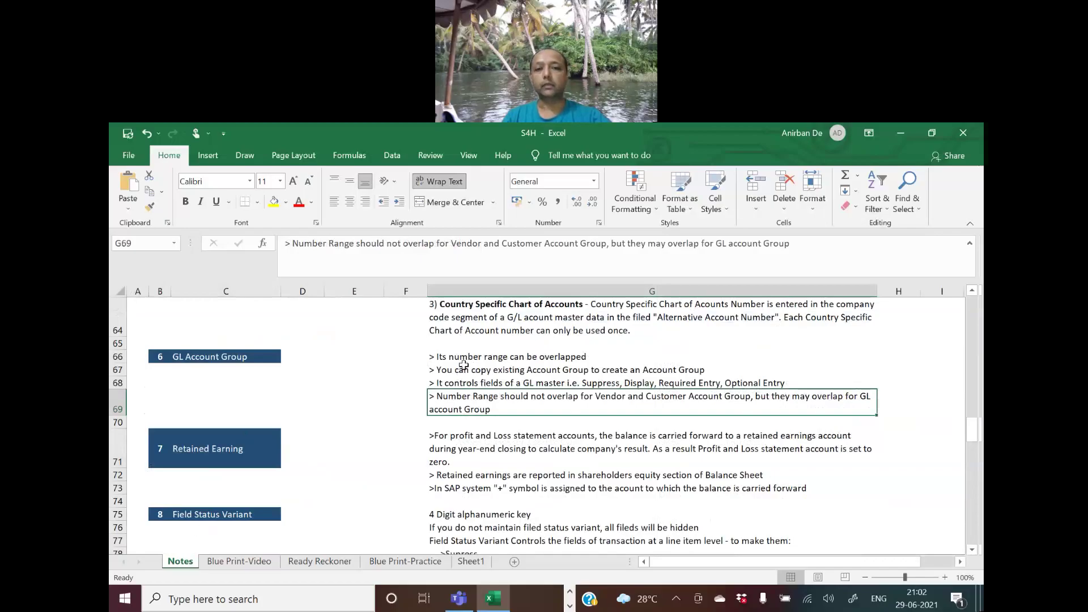
click(604, 383)
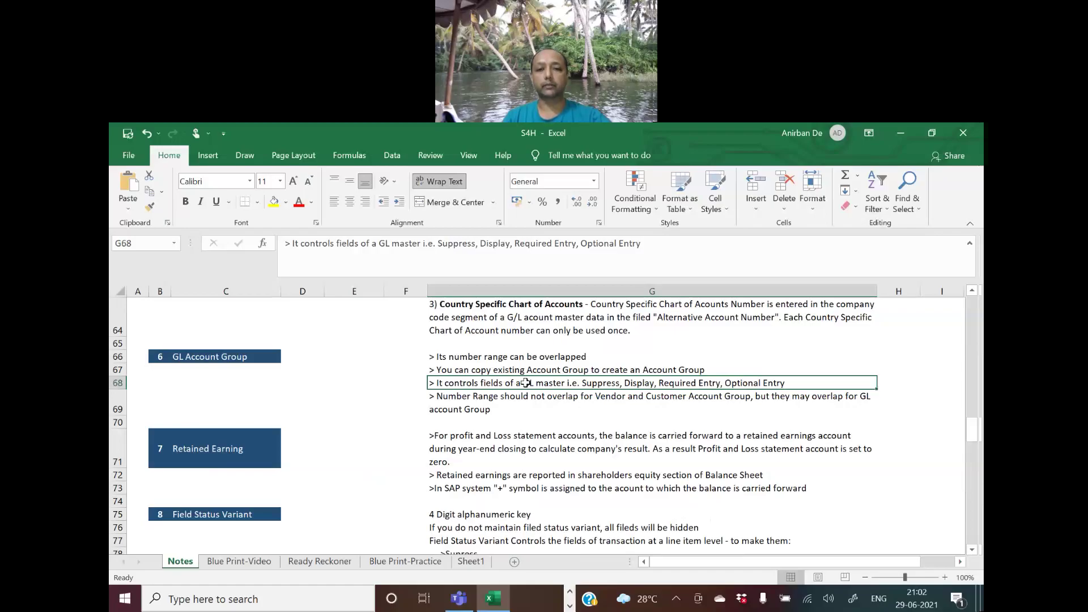
click(442, 357)
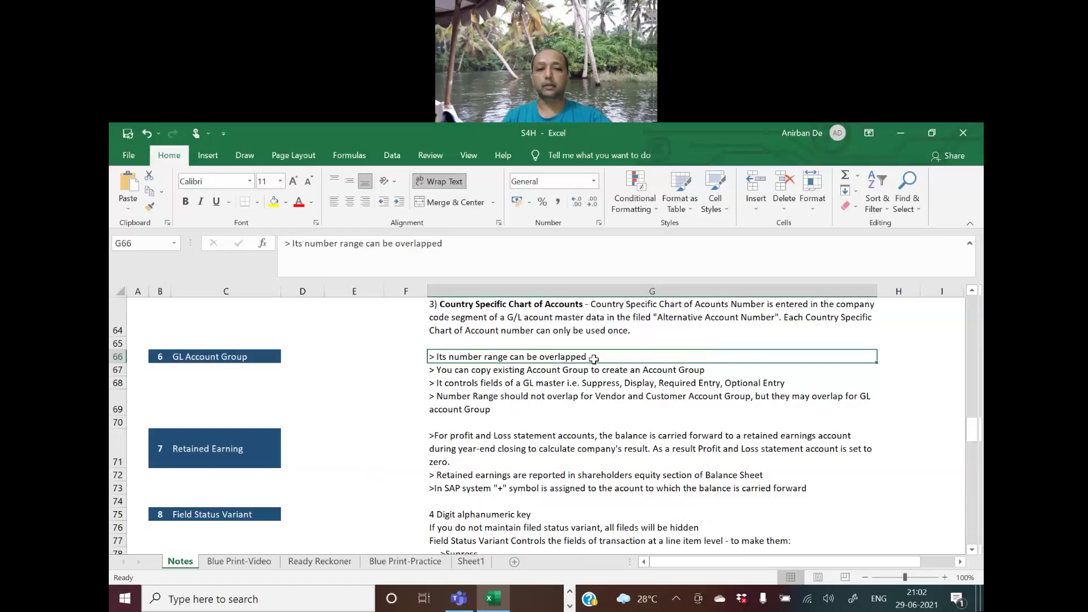
click(487, 396)
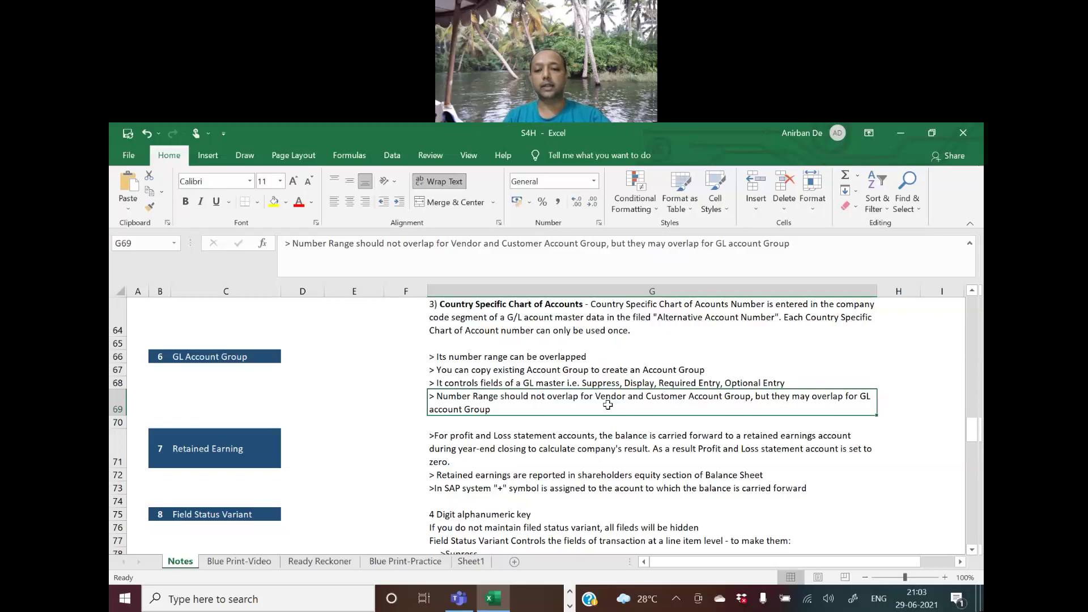
- Switch to SAP Logon from the desktop and open the S4Hana connection
click(570, 592)
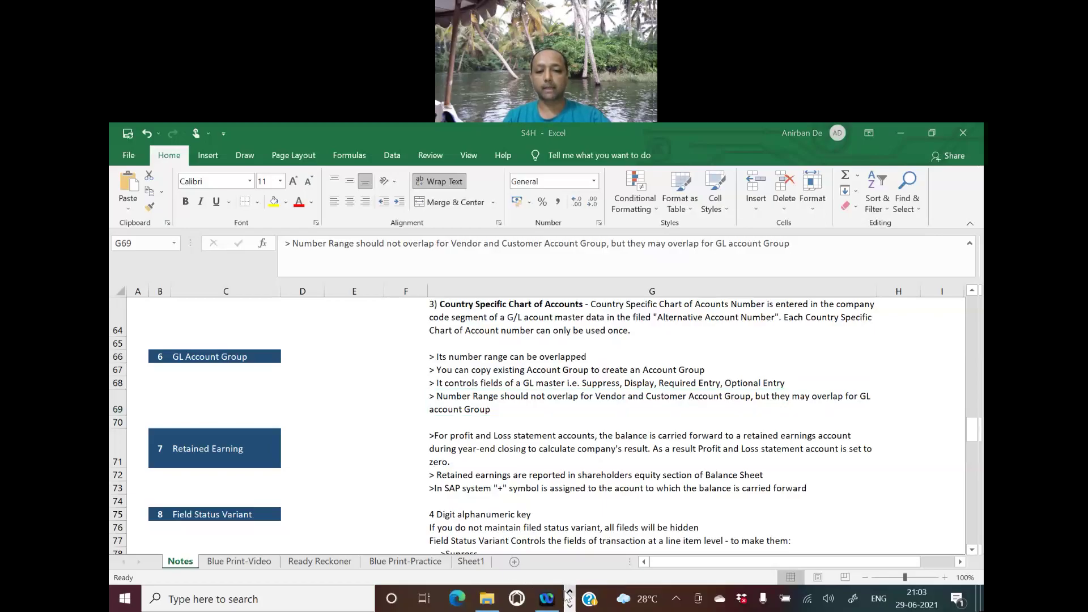
click(569, 605)
click(569, 606)
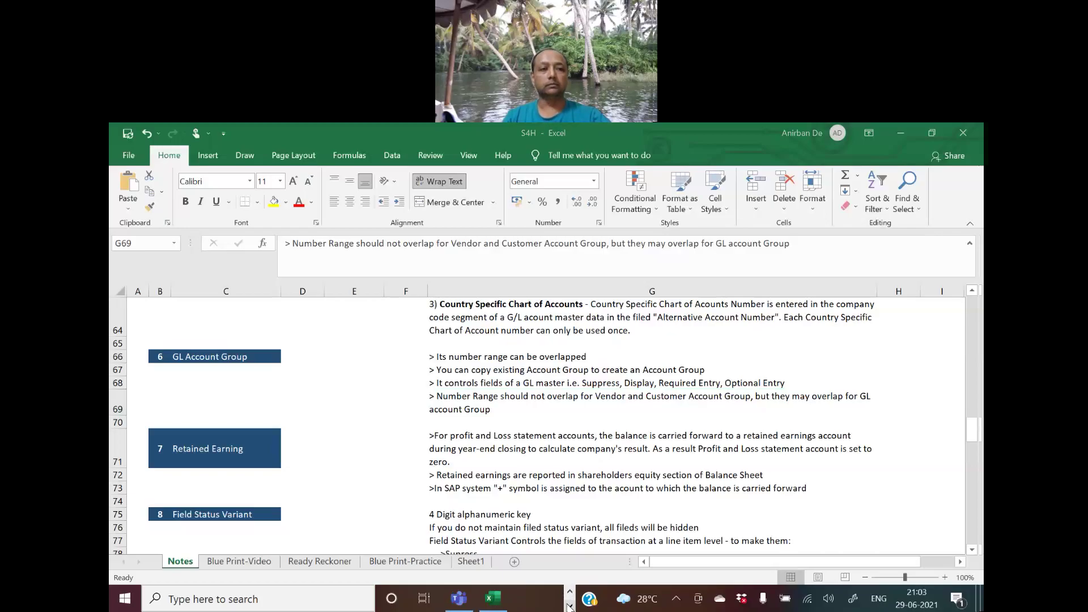
key(super+d)
double_click(184, 363)
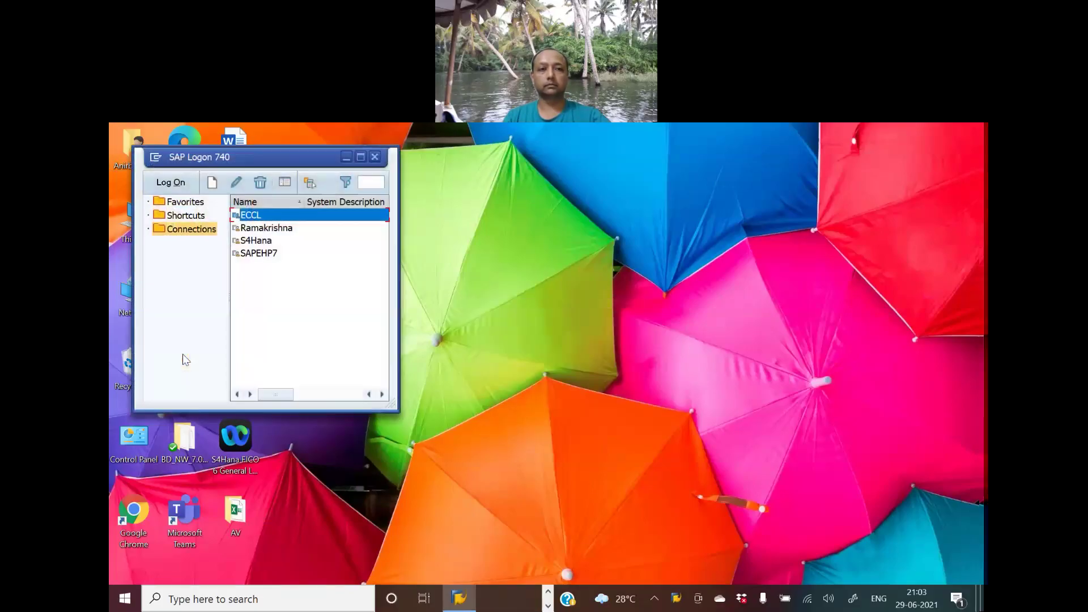
click(255, 243)
double_click(255, 241)
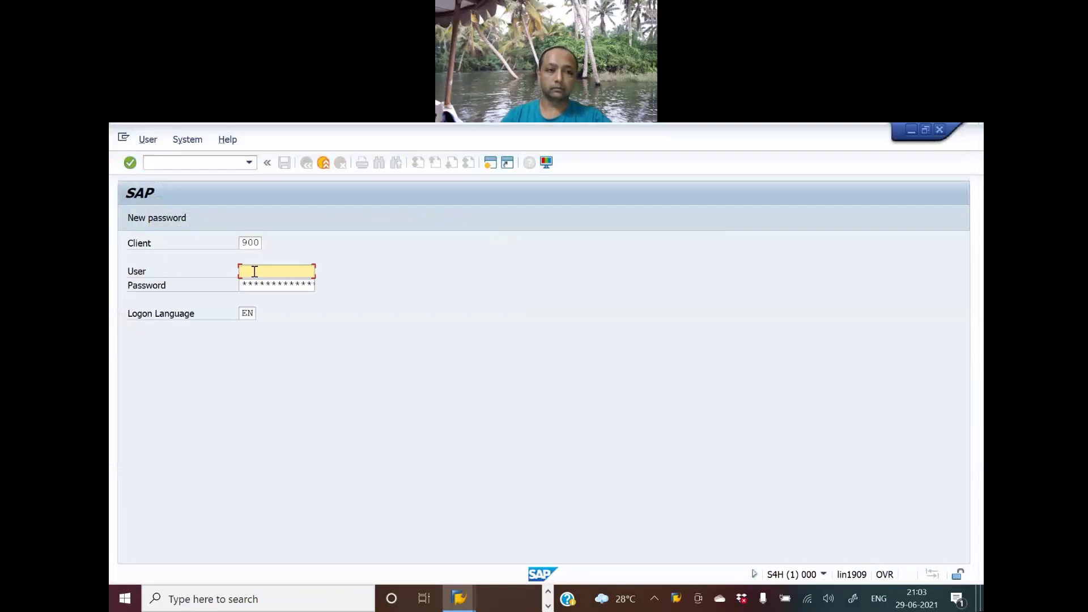
- Log on to client 900 by entering the user ID and the account password
text(hp82)
key(Tab)
key(ctrl+v)
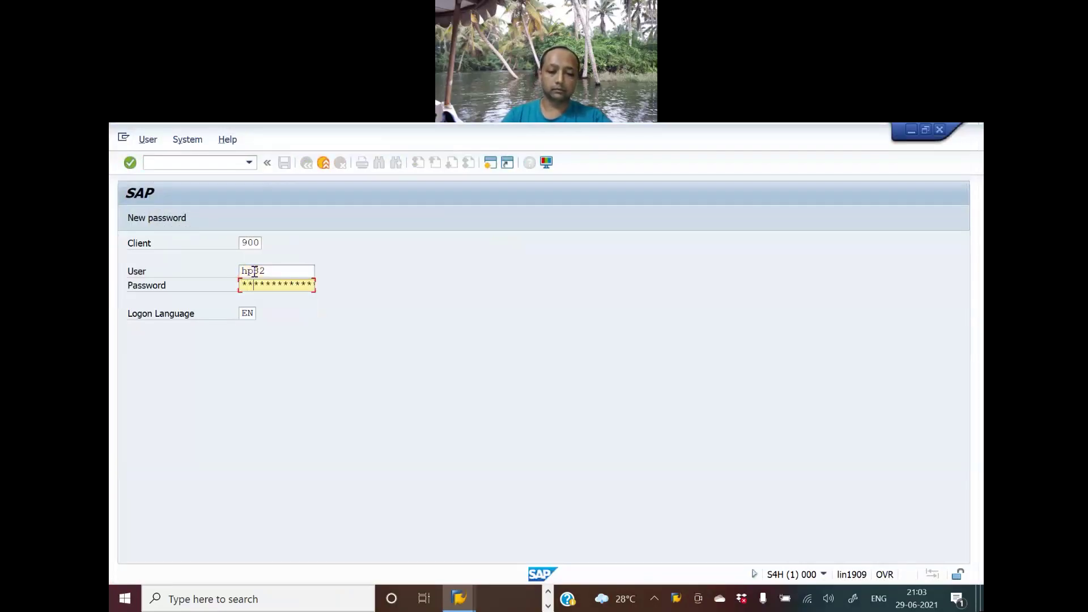
key(Right)
key(Right)
key(Right)
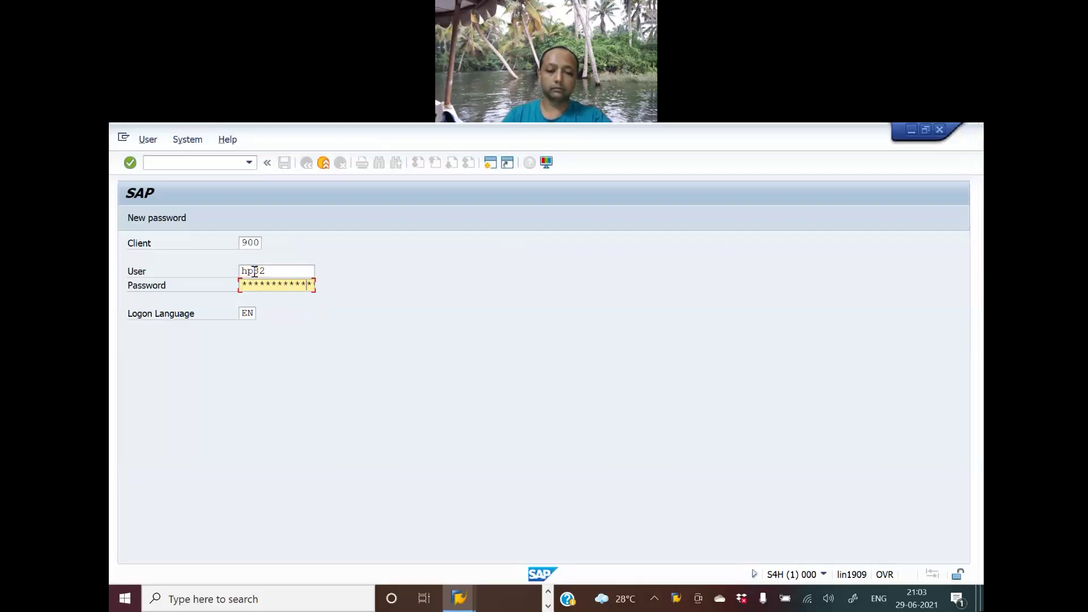
key(Return)
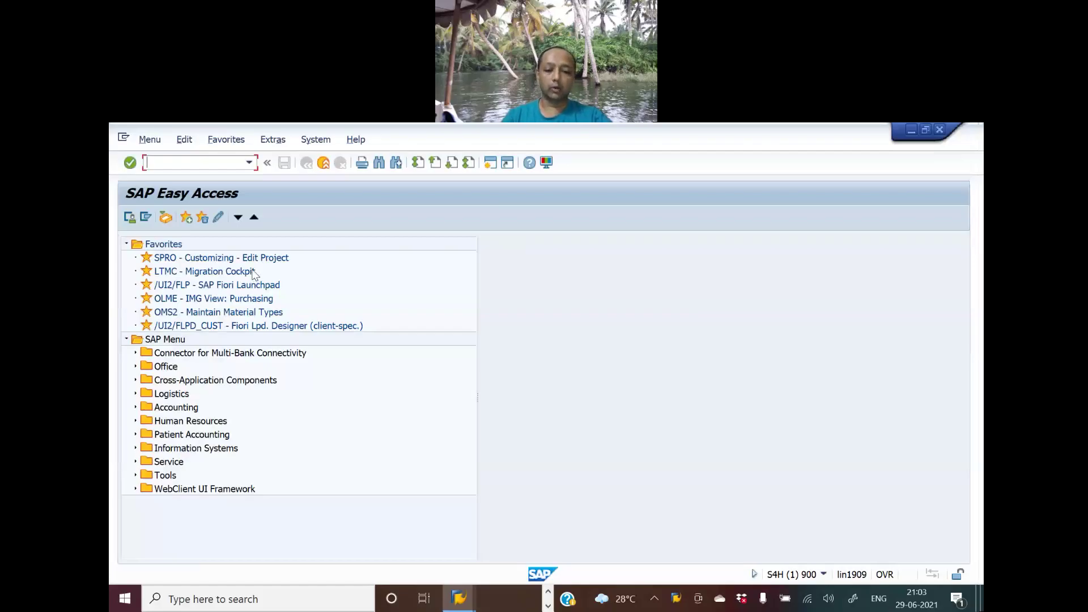
- Run transaction spro and display the SAP Reference IMG
text(spro)
key(Return)
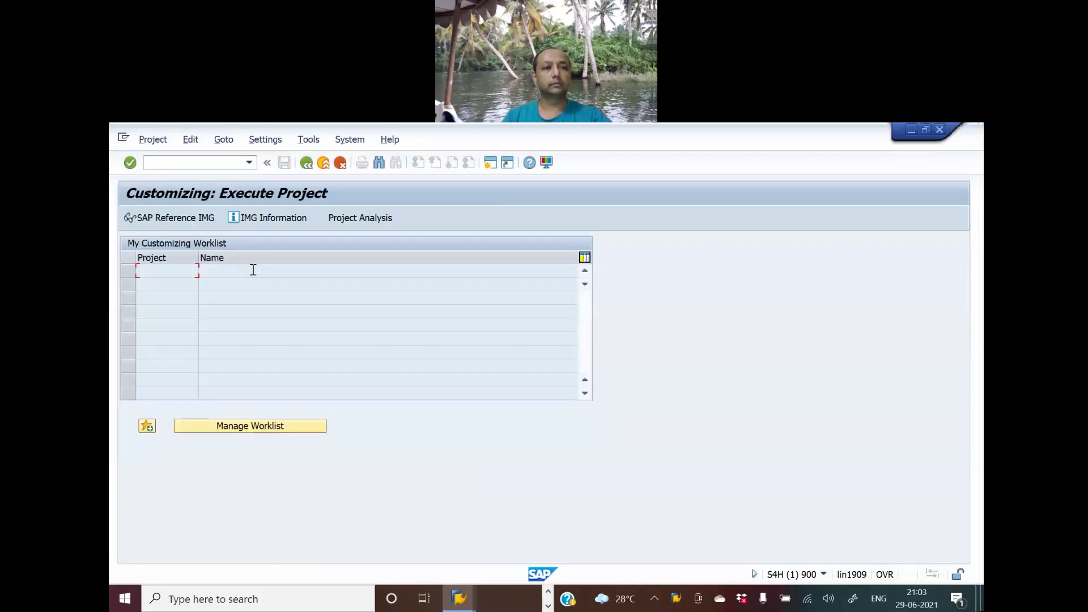
click(189, 222)
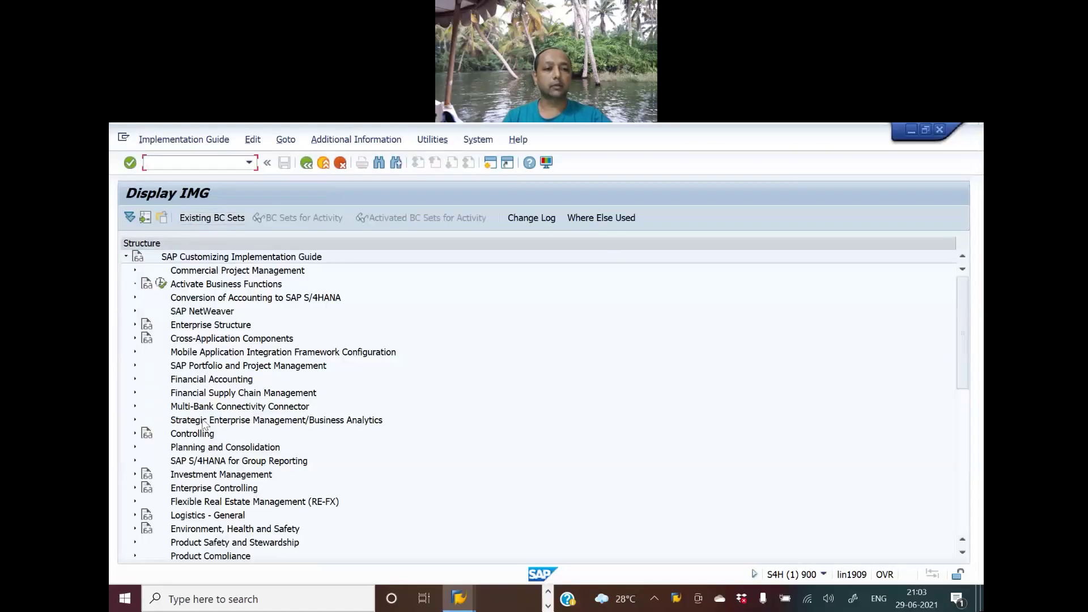
- Open the Define Account Group activity under Financial Accounting > General Ledger Accounting > Master Data > G/L Accounts > Preparations
click(135, 380)
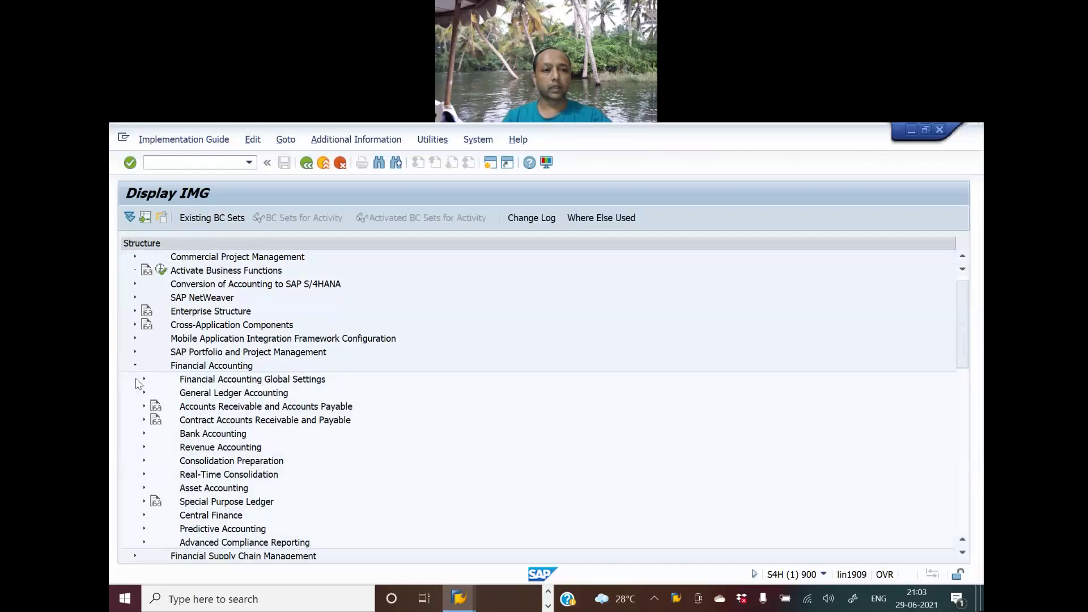
click(144, 393)
click(154, 406)
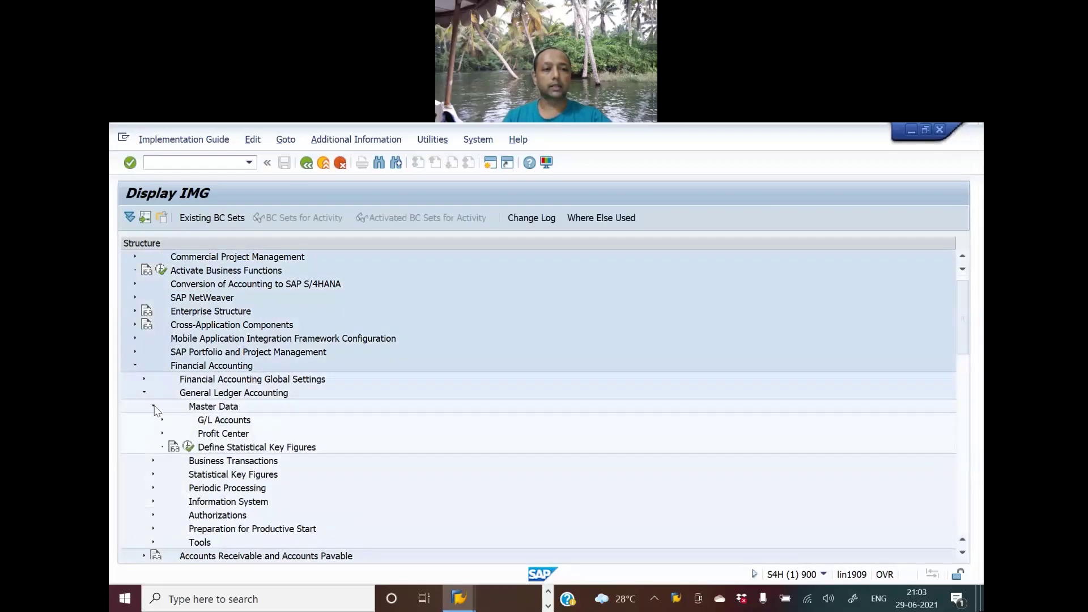
click(162, 420)
click(171, 434)
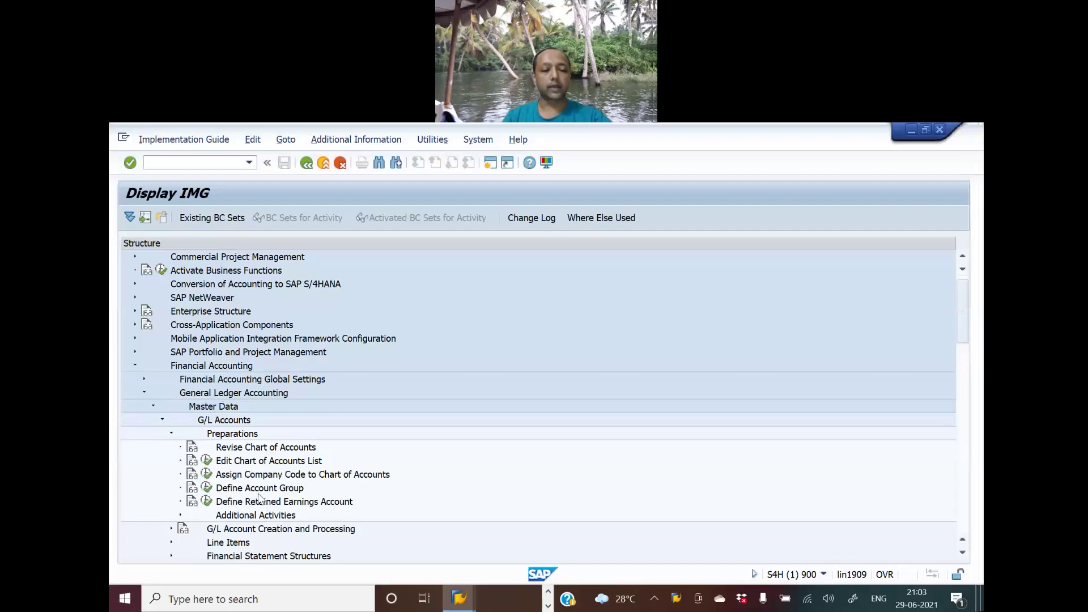
click(206, 489)
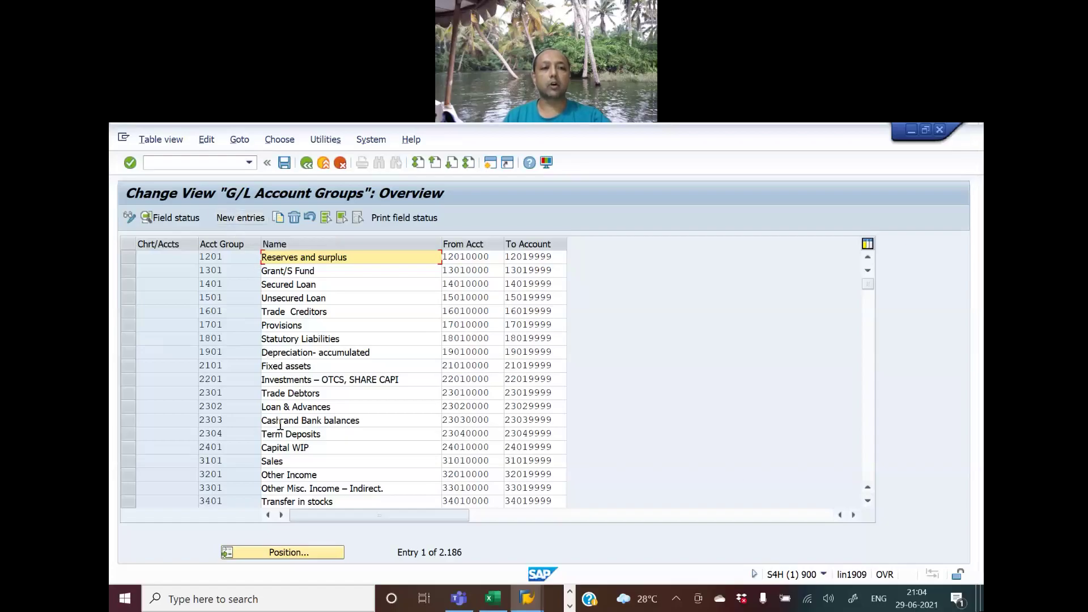
- Position the G/L account groups list at the entries for chart of accounts INT
scroll(280, 427, down, 4)
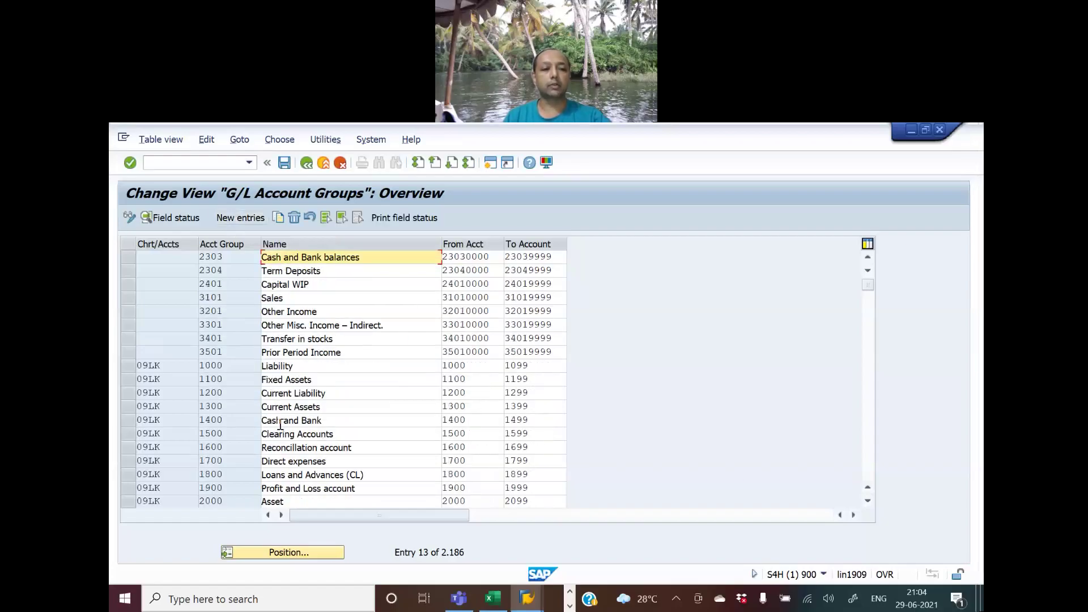
scroll(280, 427, down, 1)
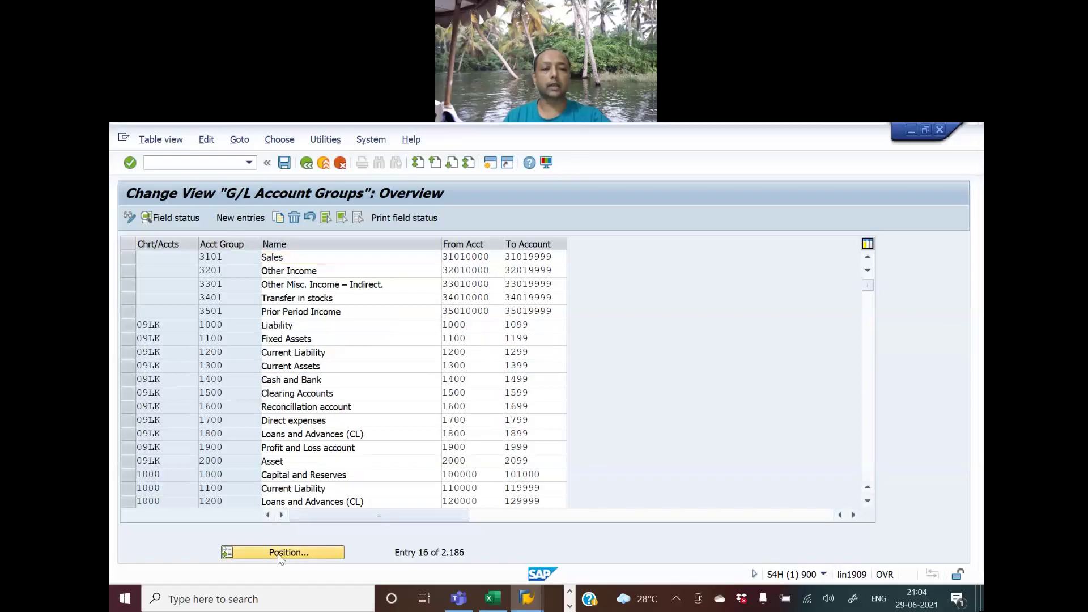
click(280, 554)
text(INT)
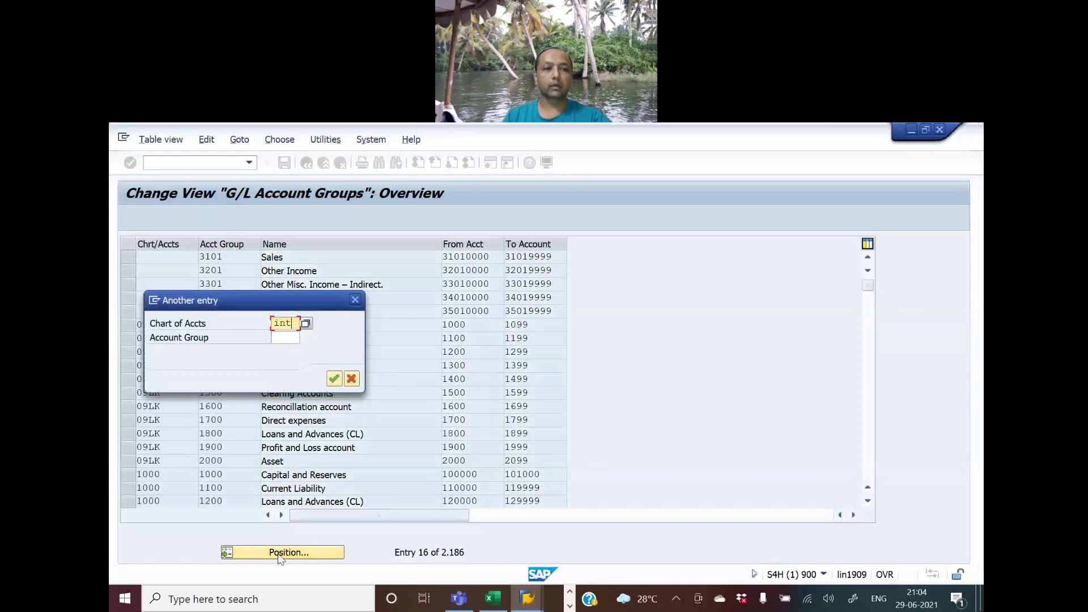
key(Return)
scroll(315, 403, up, 2)
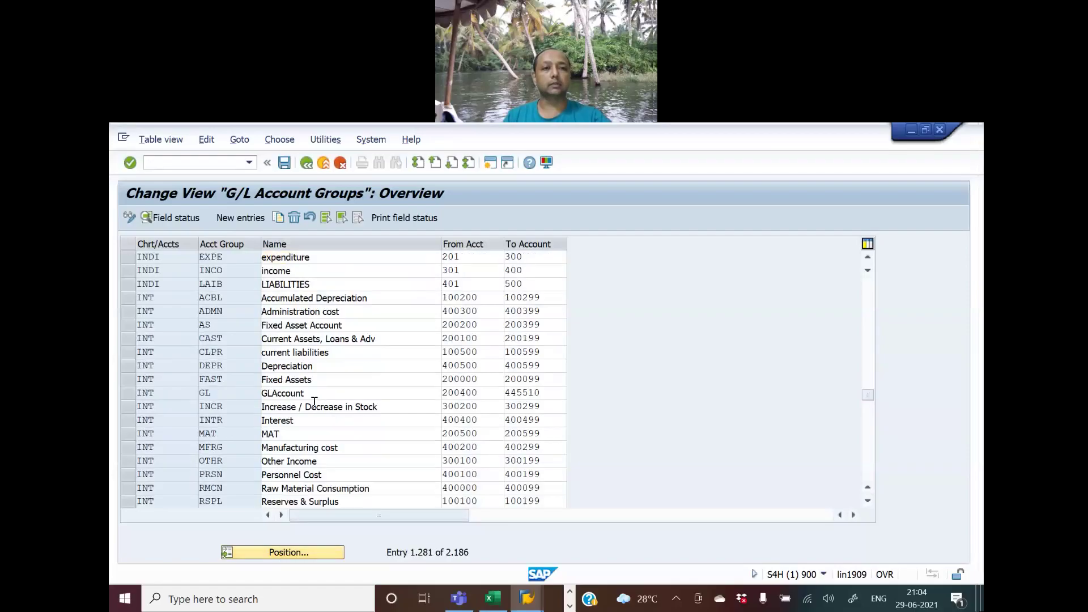
- Switch to Excel and review the GL account groups planned on the Blue Print-Video sheet, from AS to SECC
key(alt+Tab)
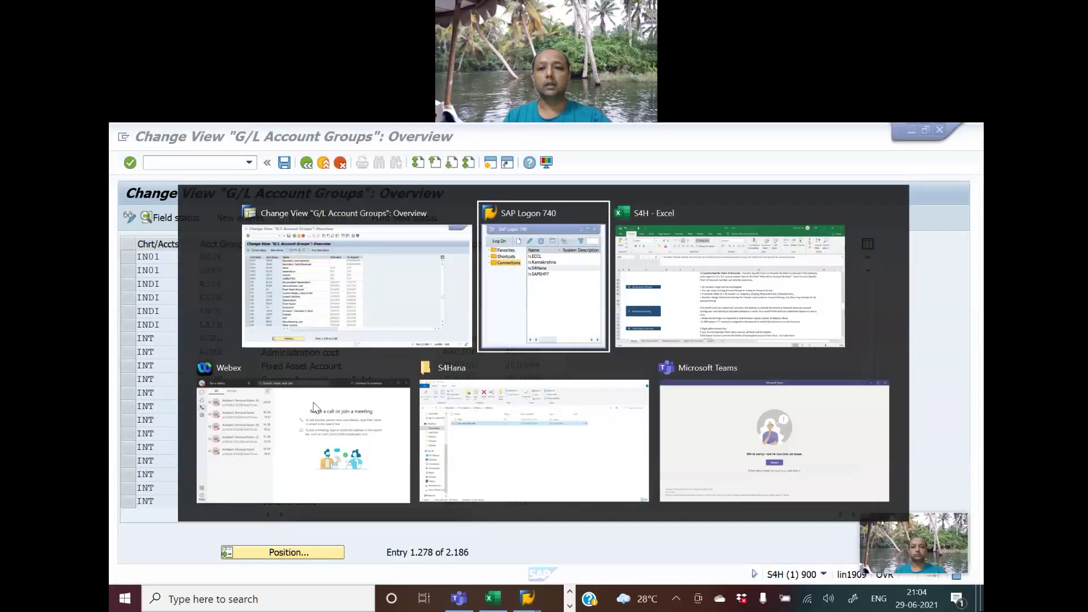
key(alt+Tab)
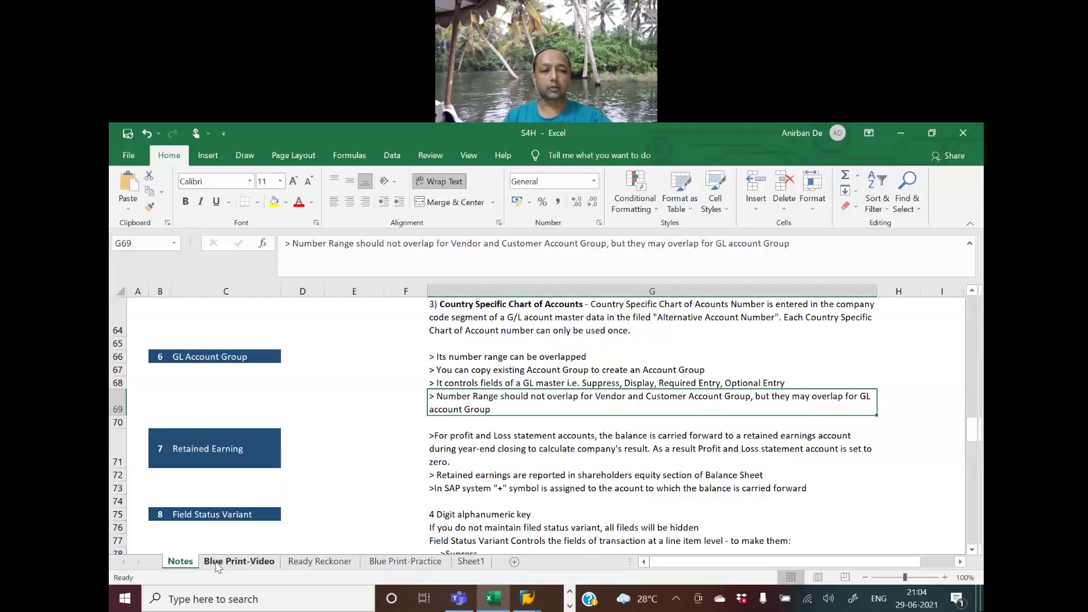
click(223, 563)
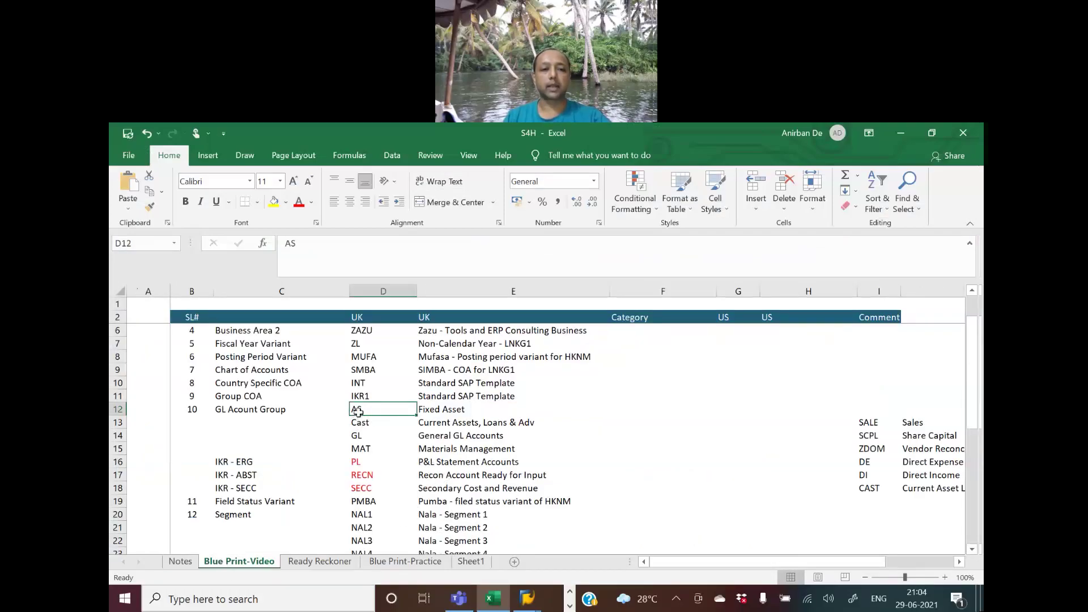
drag(358, 411, 358, 488)
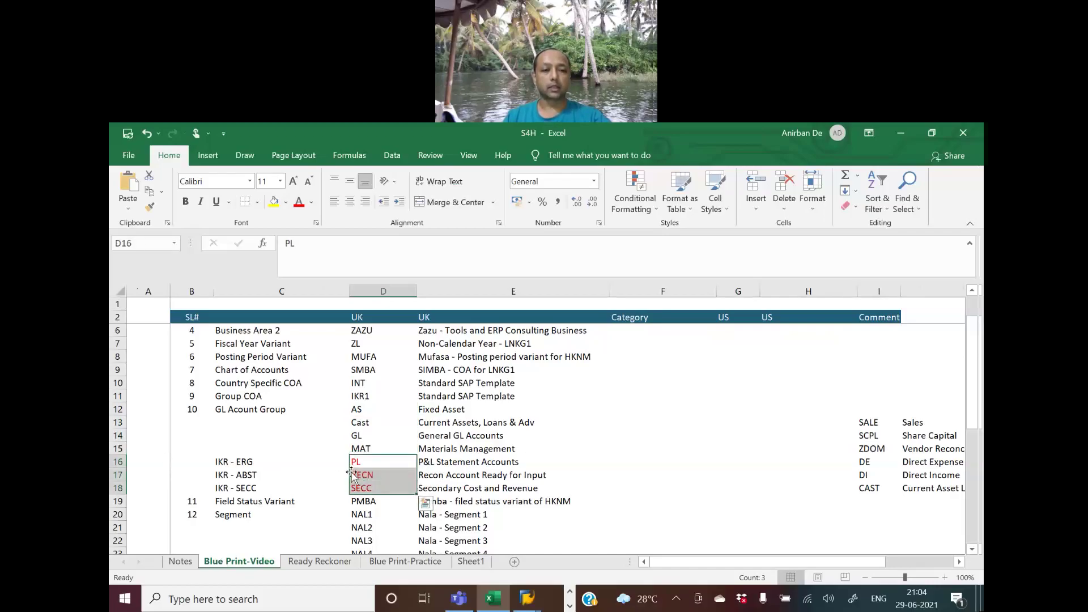
- Compare the blueprint with the SAP list and select the INT account groups AS and CAST
key(alt+Tab)
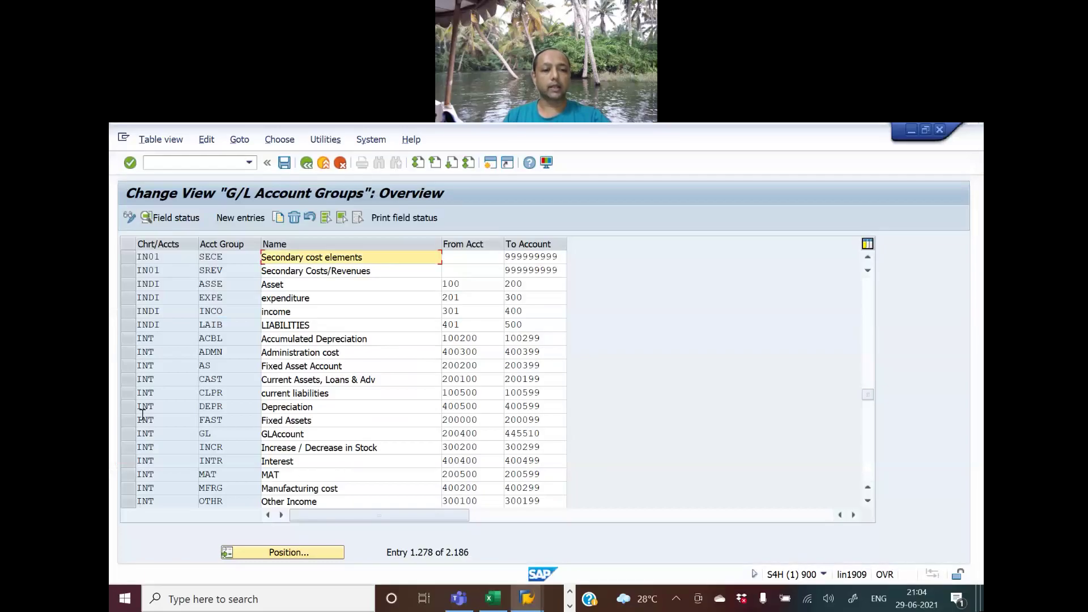
key(alt+Tab)
click(368, 424)
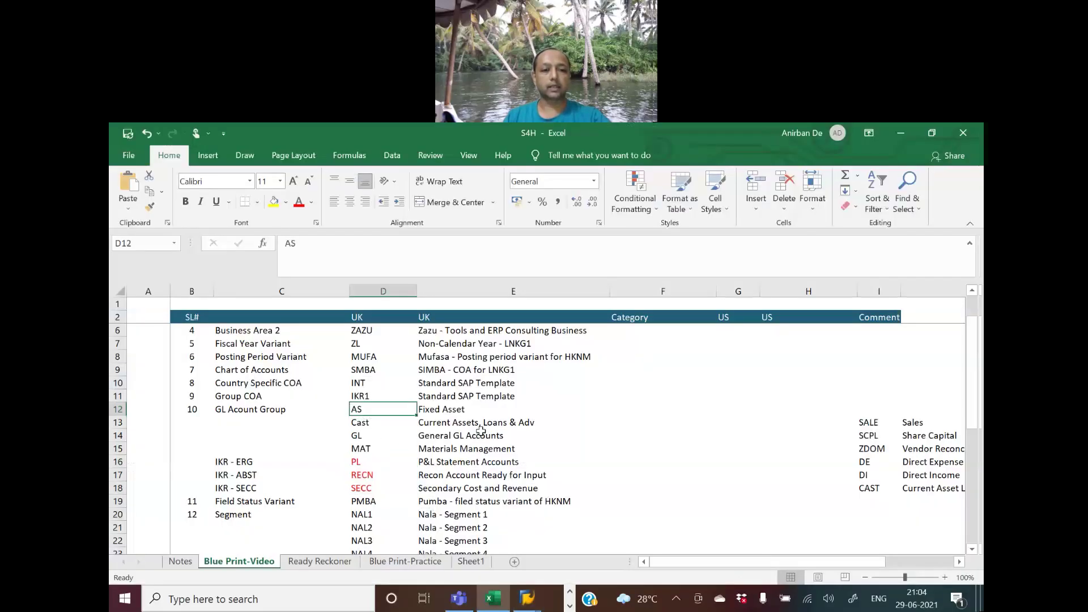
key(alt+Tab)
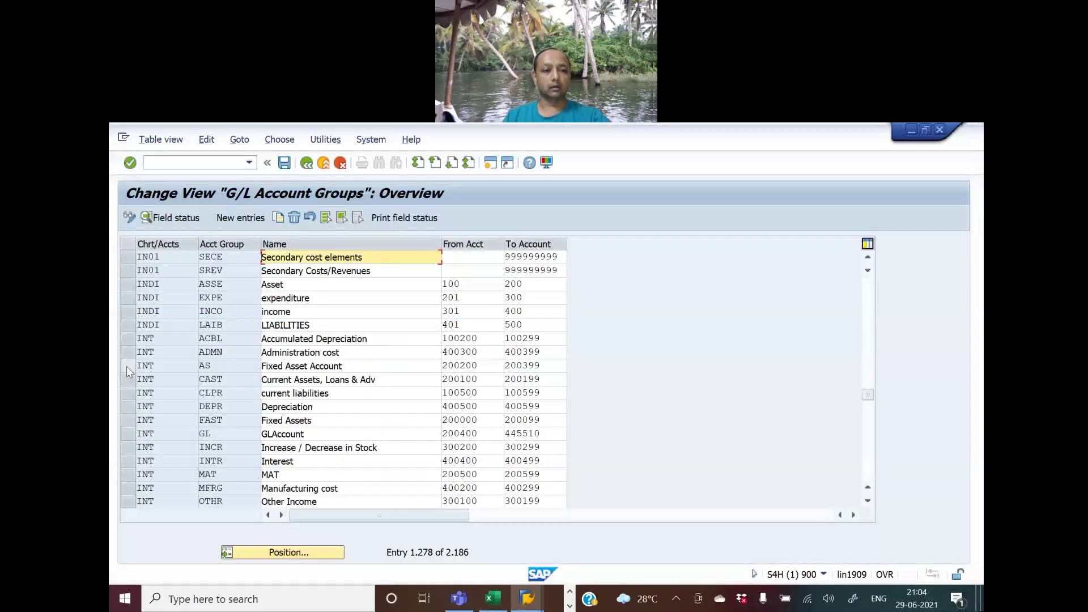
click(127, 366)
click(130, 382)
- Check the next blueprint group and add the INT account group GL to the selection in SAP
key(alt+Tab)
click(363, 425)
click(361, 435)
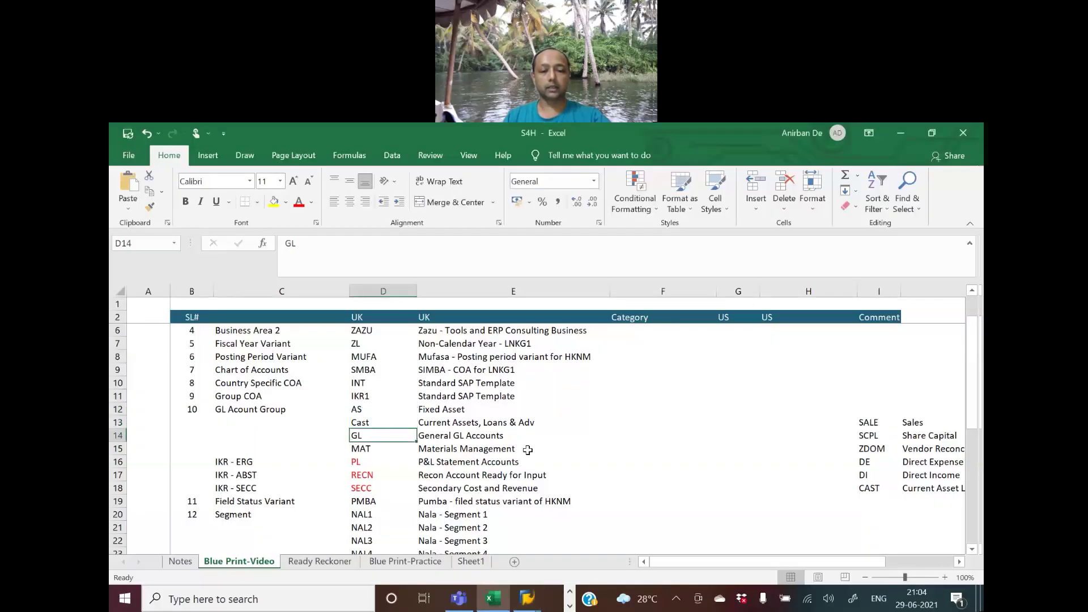
key(alt+Tab)
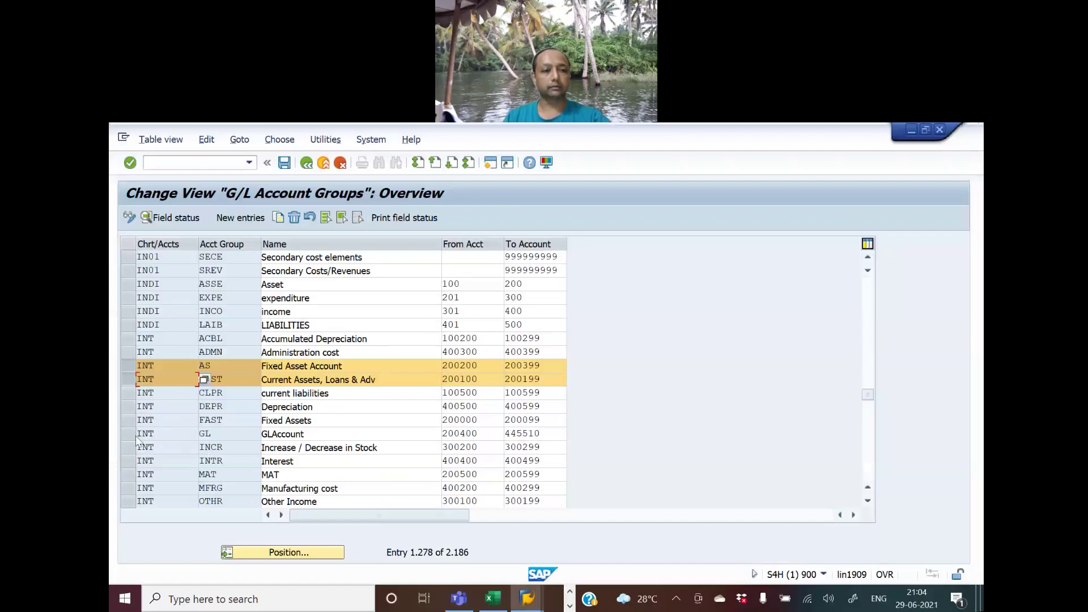
click(134, 434)
key(alt+Tab)
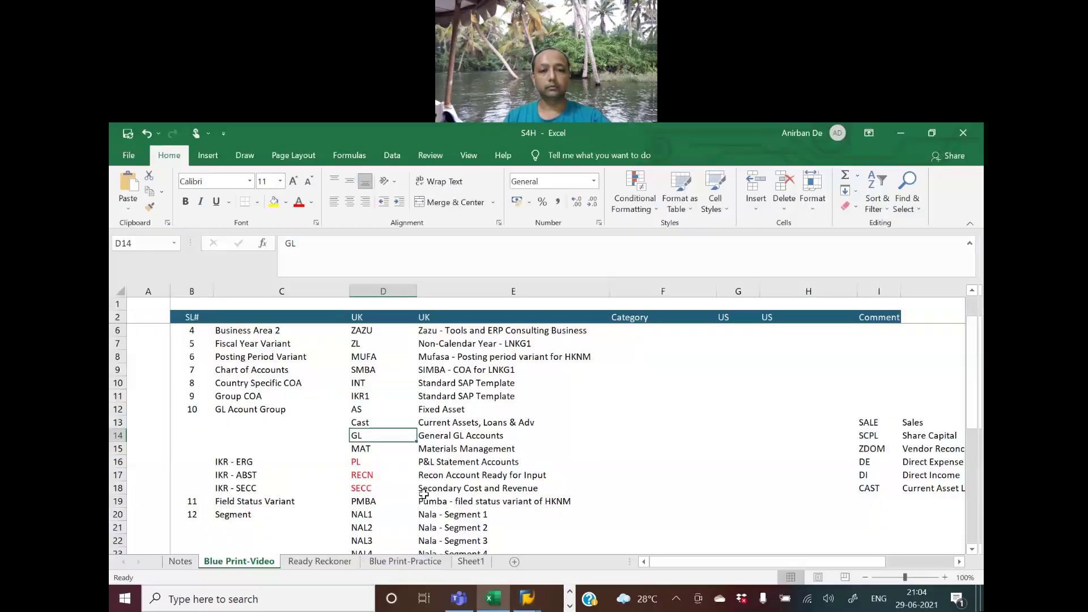
- Check the next blueprint group and add the INT account group MAT to the selection in SAP
click(356, 448)
key(alt+Tab)
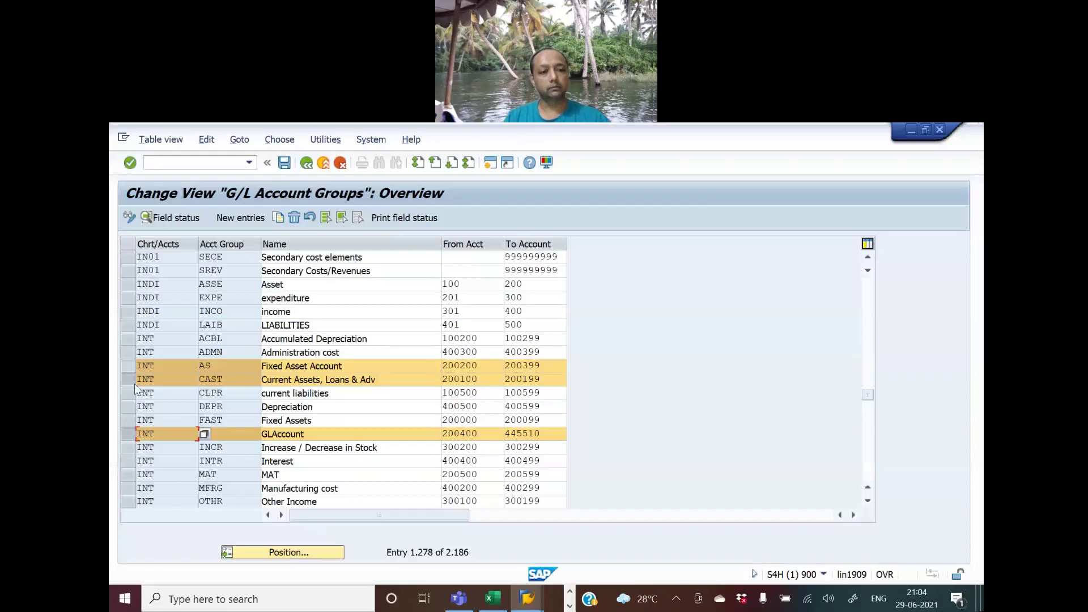
click(127, 474)
- Look up the blueprint's PL source and add the IKR account group ERG. (P&L Statement Accounts) to the selection in SAP
key(alt+Tab)
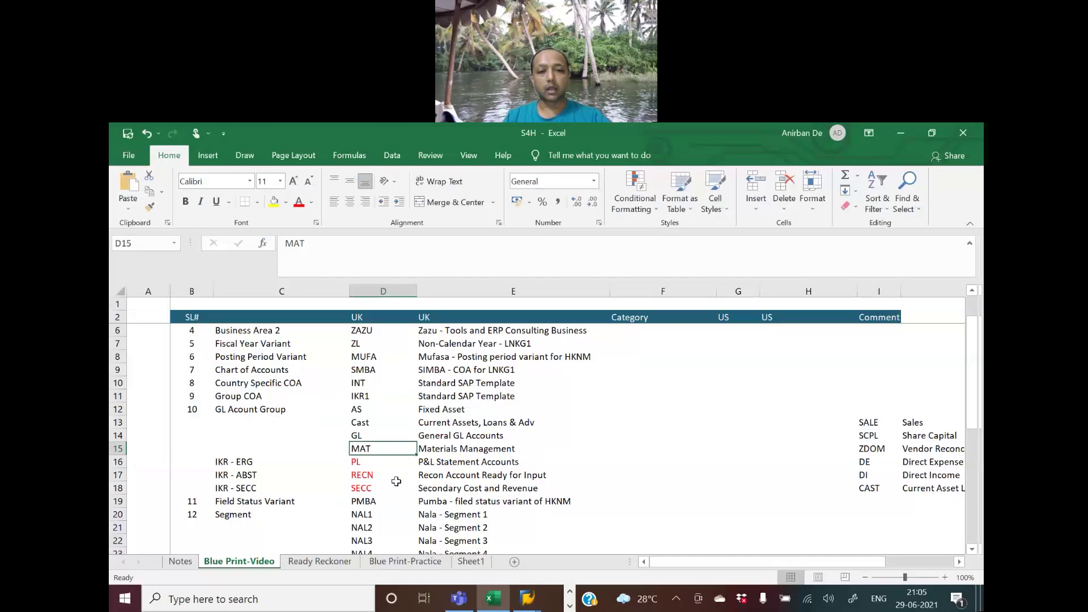
key(alt+Tab)
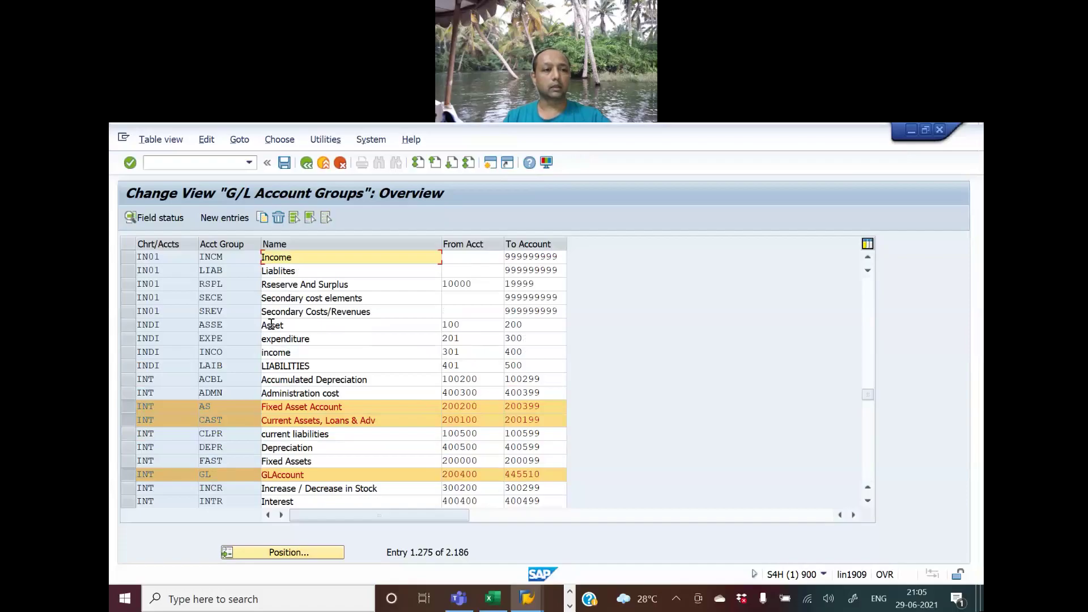
scroll(271, 324, up, 4)
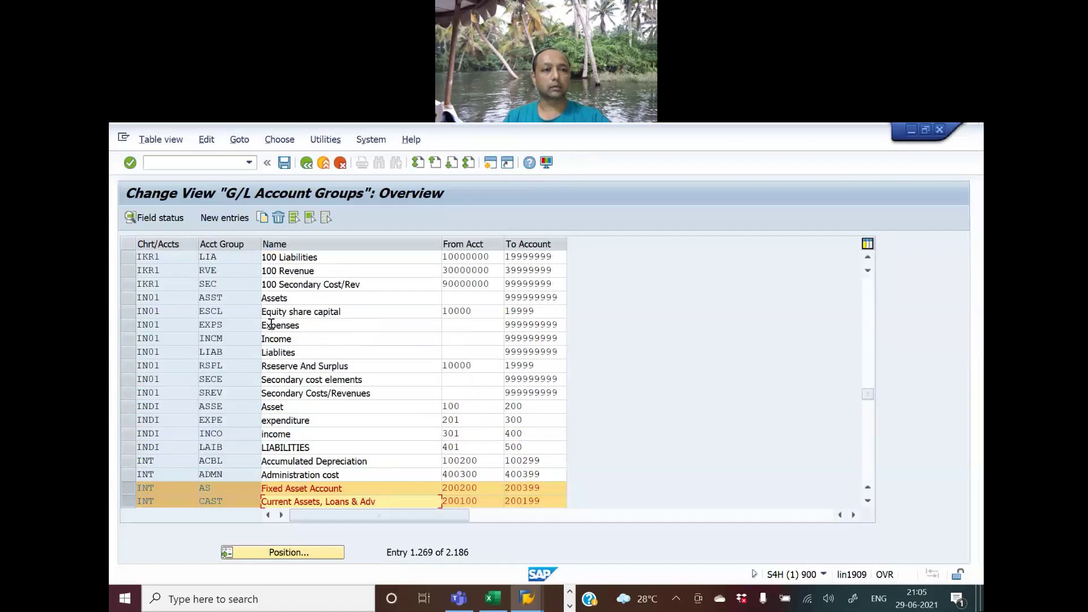
scroll(271, 324, up, 4)
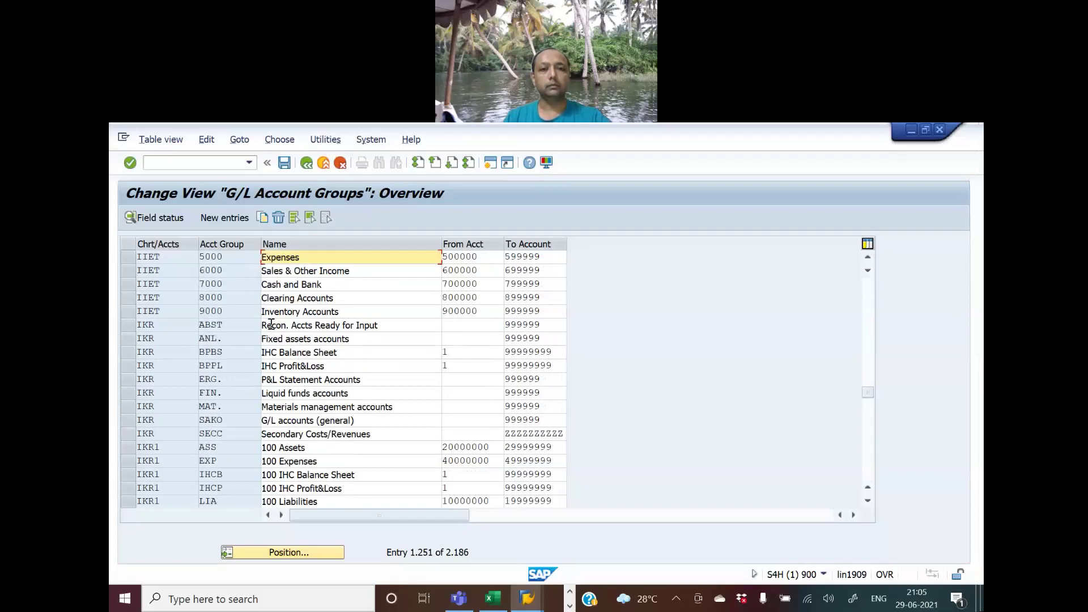
key(alt+Tab)
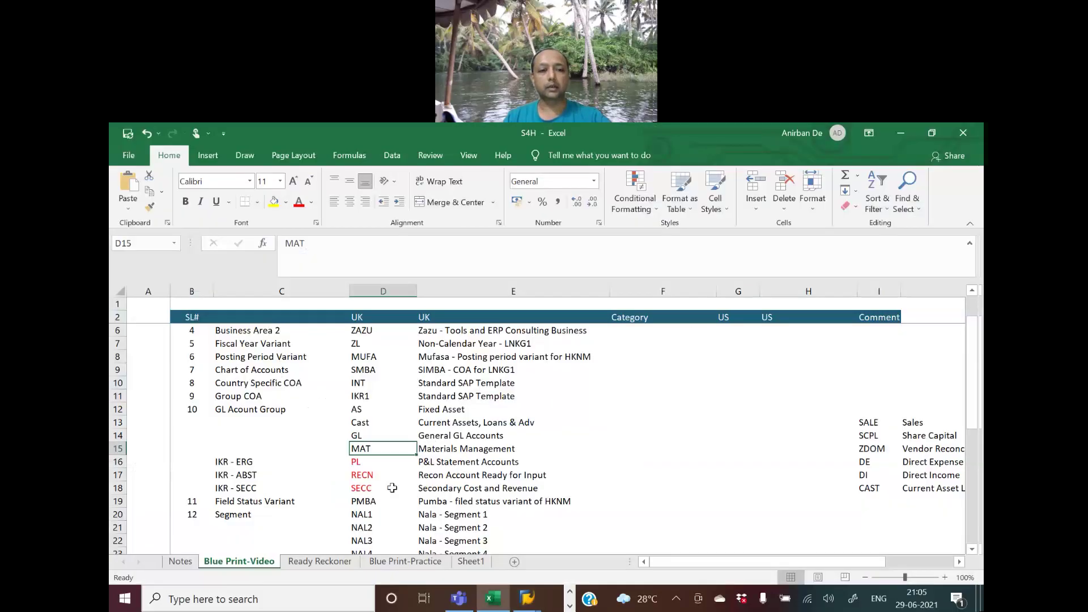
click(357, 462)
key(alt+Tab)
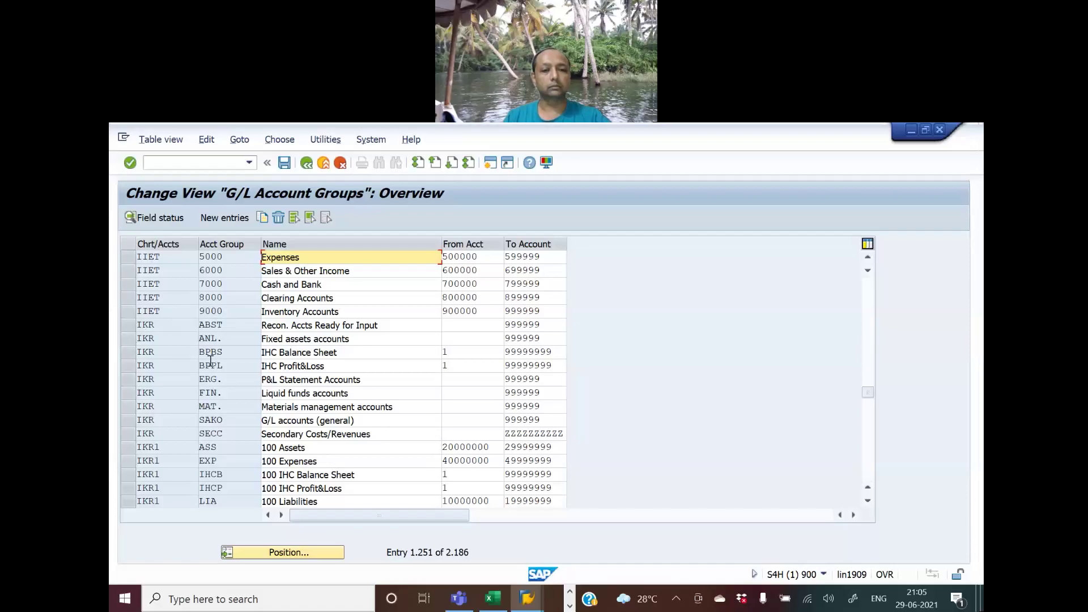
key(alt+Tab)
key(alt+Tab)
click(128, 380)
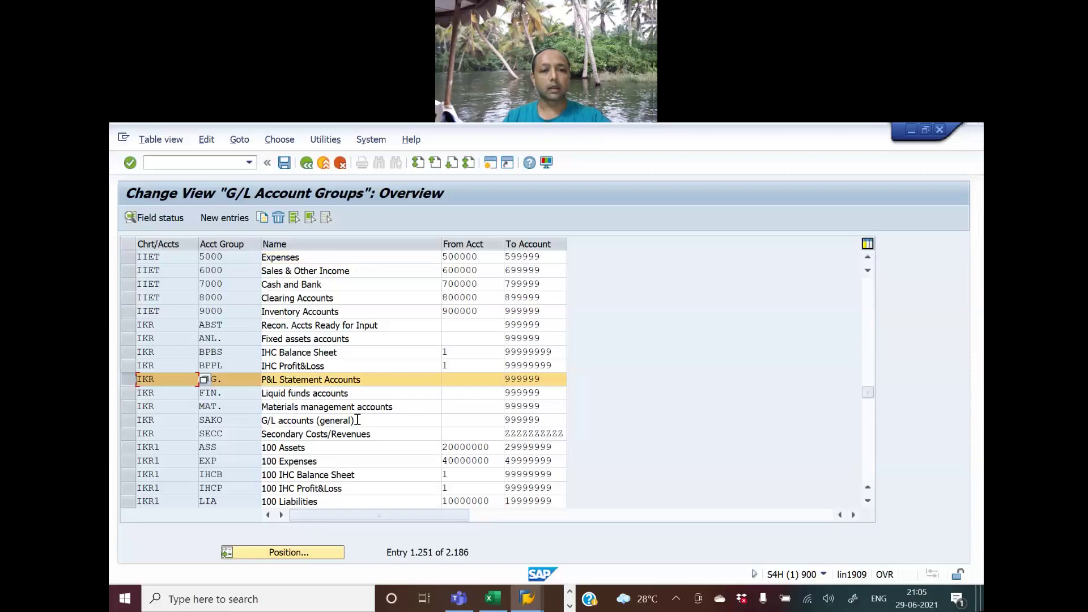
- Check the remaining IKR sources in the blueprint and add account groups ABST and SECC to the selection in SAP
key(alt+Tab)
click(249, 476)
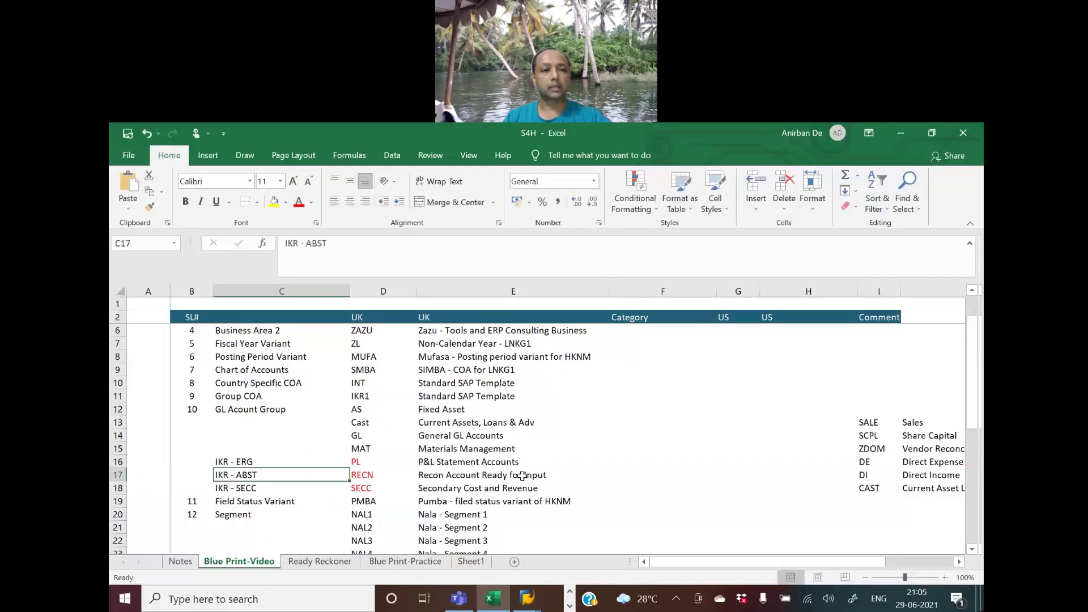
key(alt+Tab)
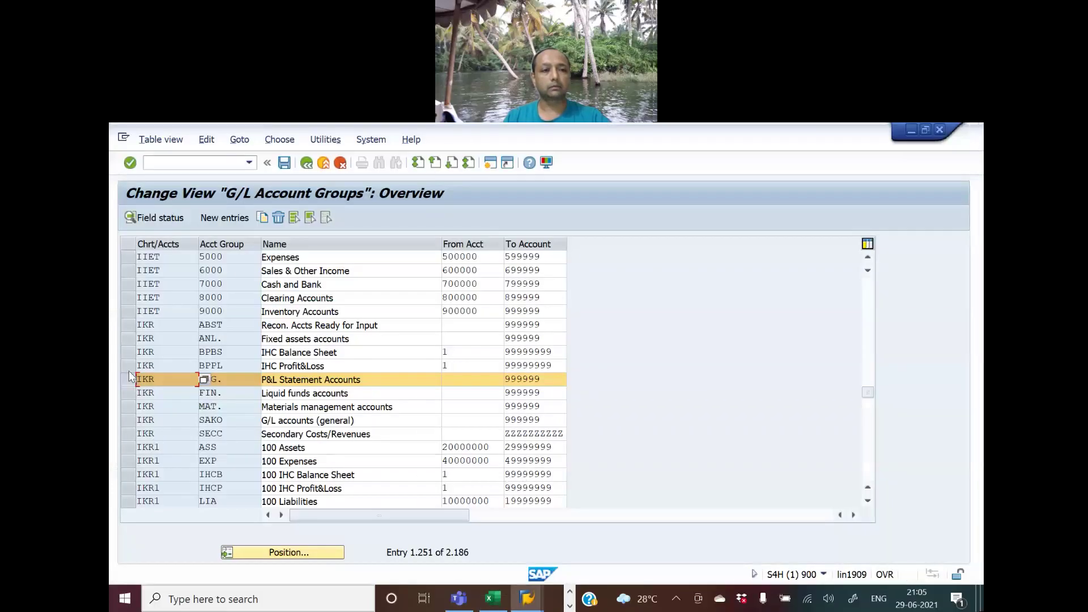
click(132, 328)
key(alt+Tab)
click(250, 488)
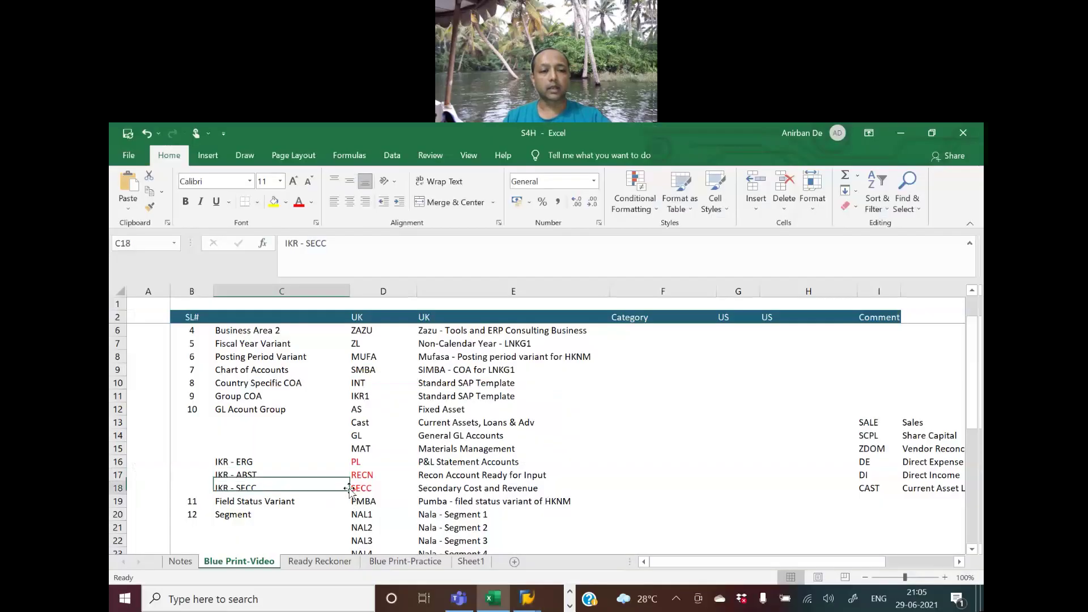
key(alt+Tab)
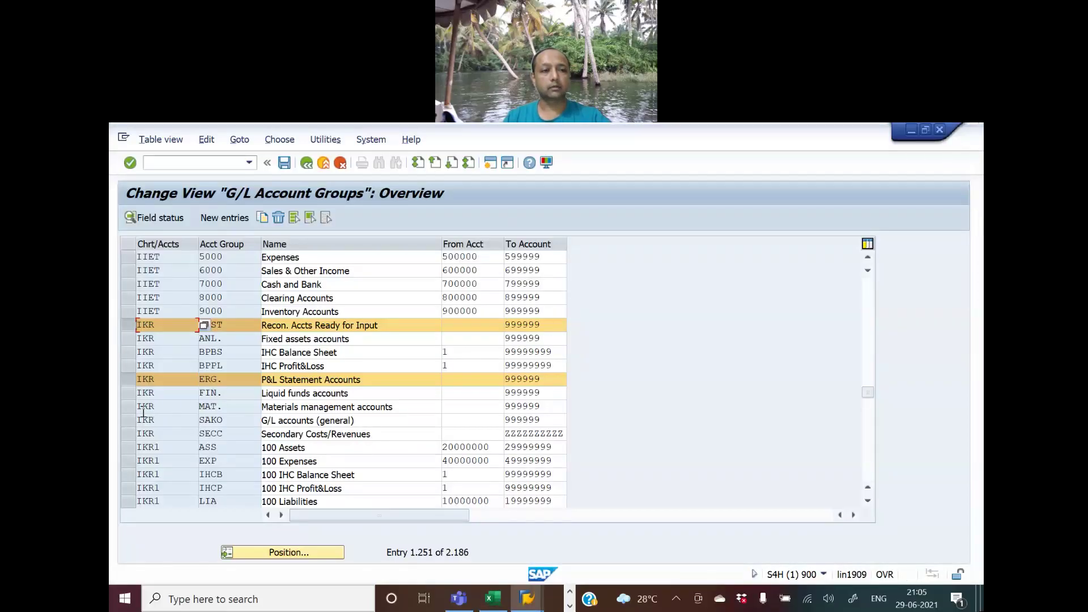
click(128, 438)
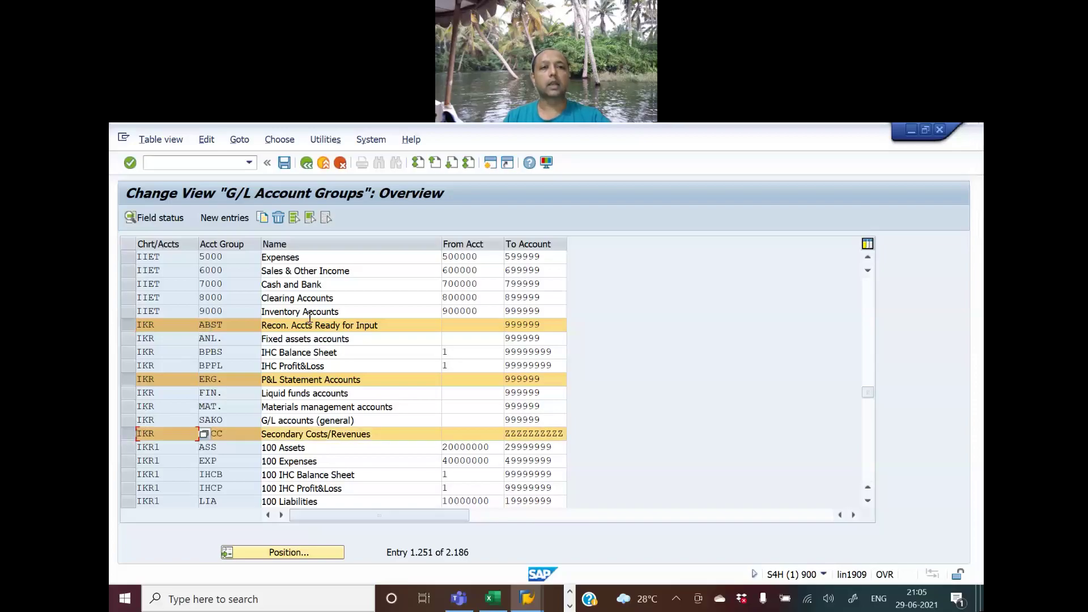
- Copy the selected account groups and rename the P&L Statement Accounts group as PL, following the blueprint
click(263, 220)
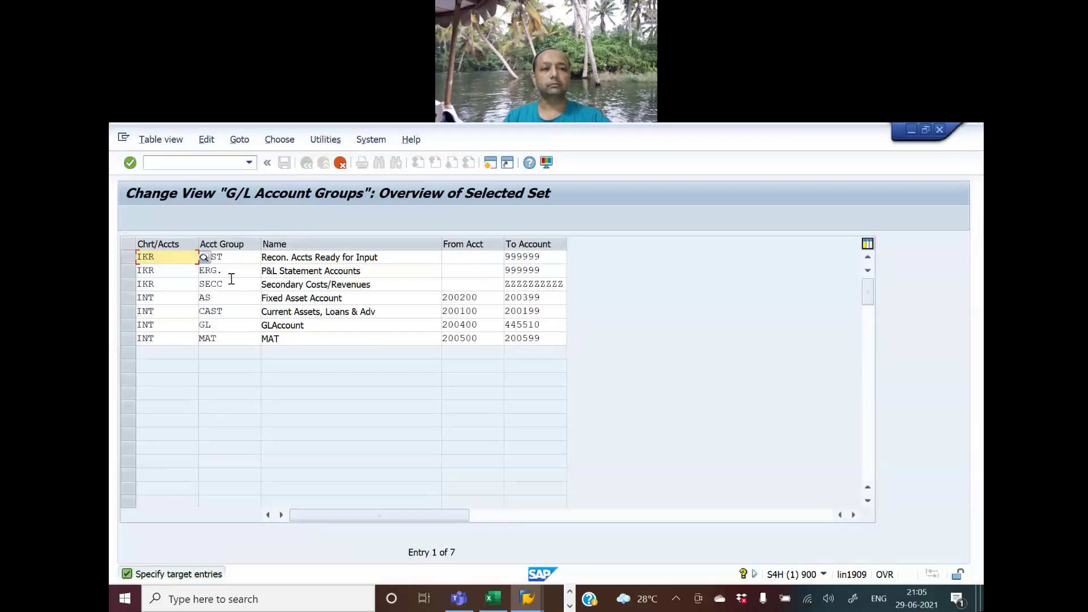
key(alt+Tab)
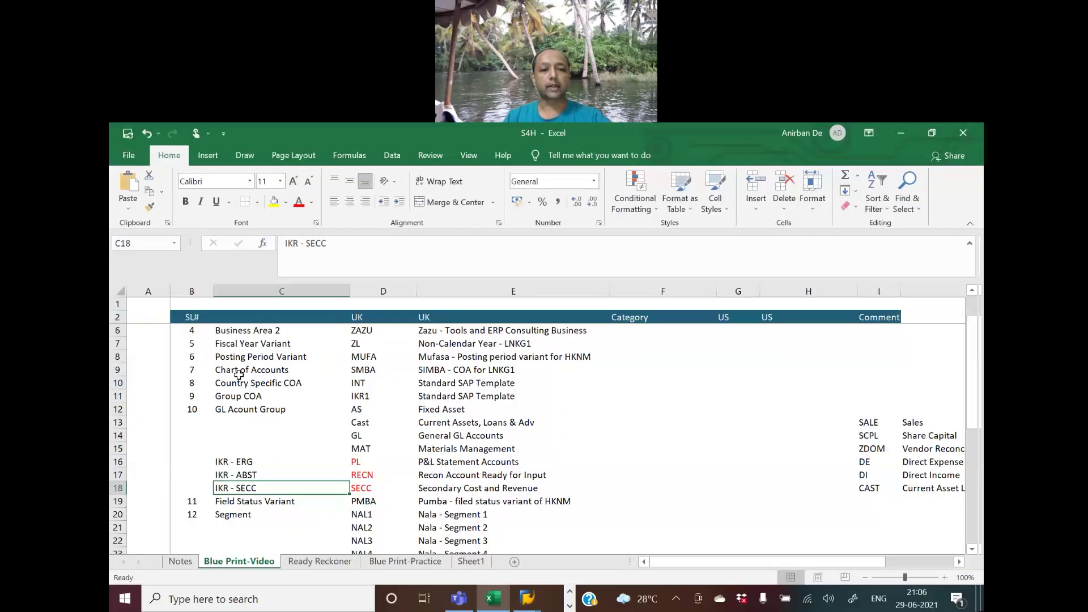
click(365, 460)
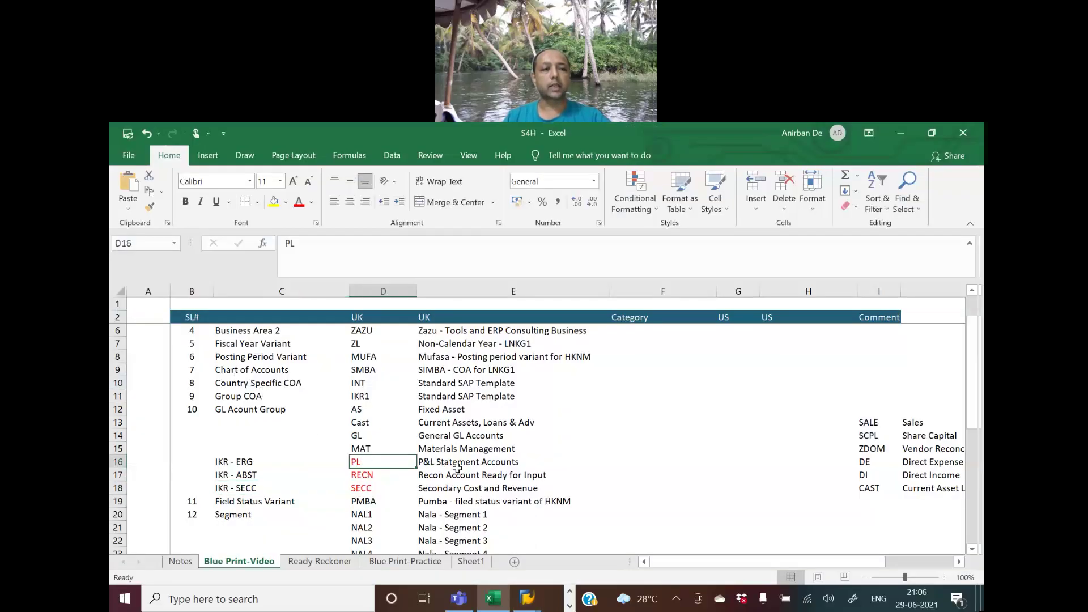
key(alt+Tab)
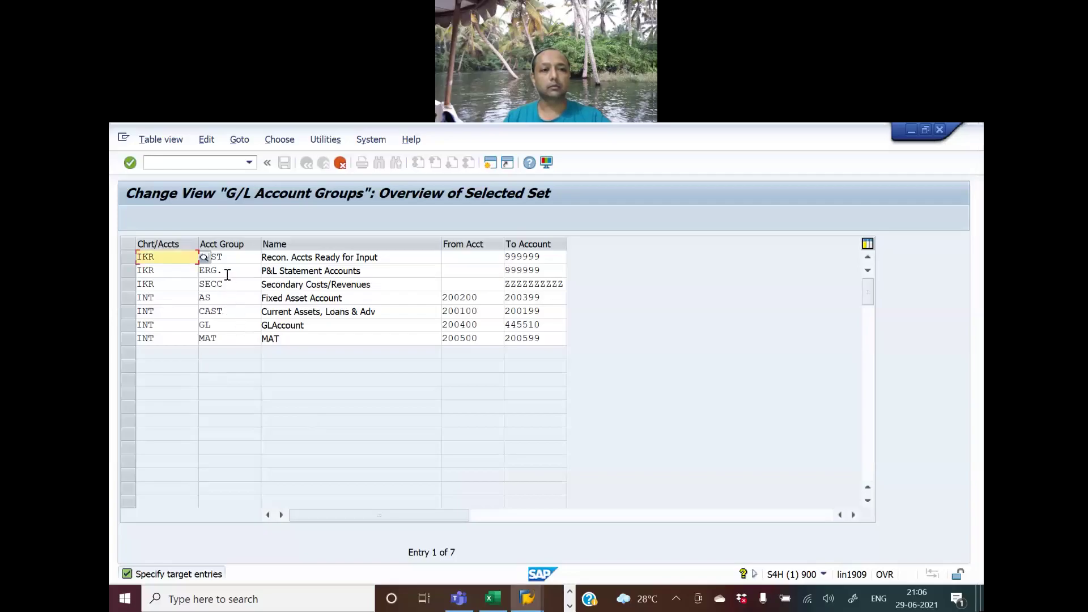
drag(227, 274, 190, 270)
text(PL)
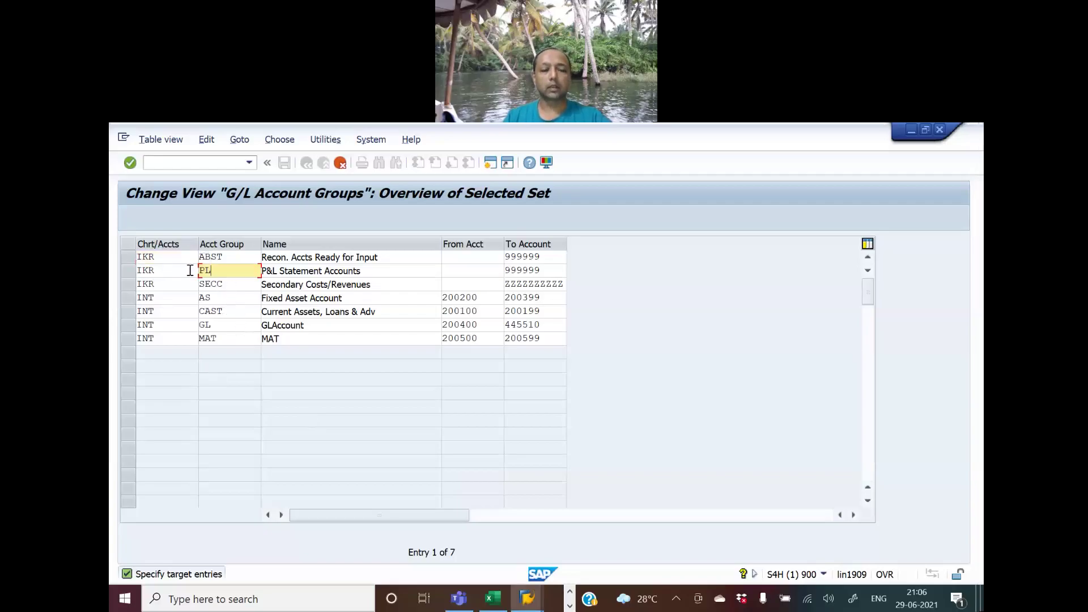
- Check the blueprint code for reconciliation accounts and rename the copied ABST group as RECN in SAP
key(alt+Tab)
click(379, 475)
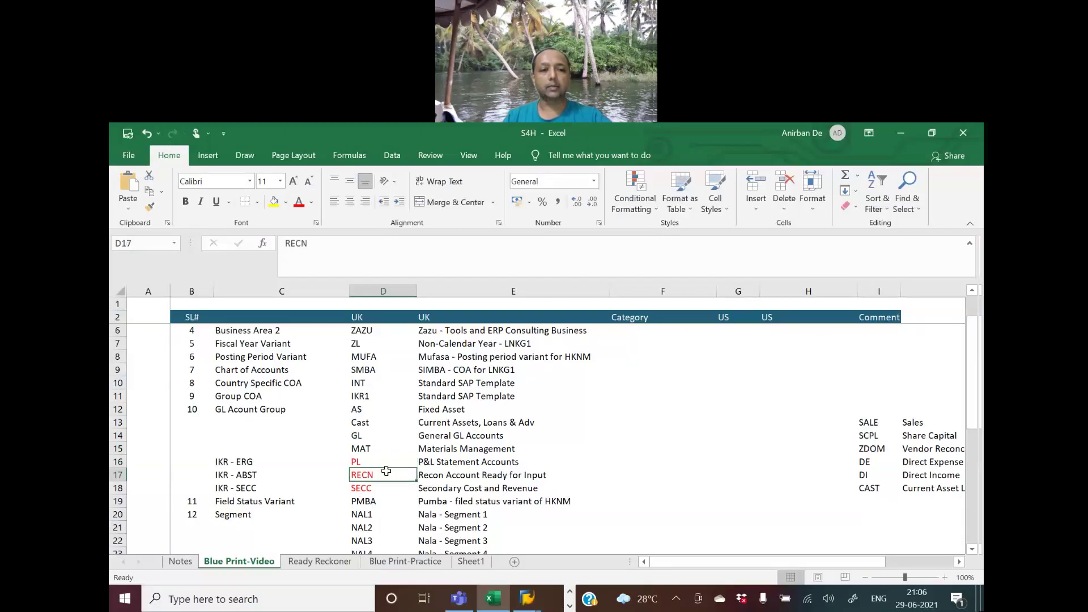
key(alt+Tab)
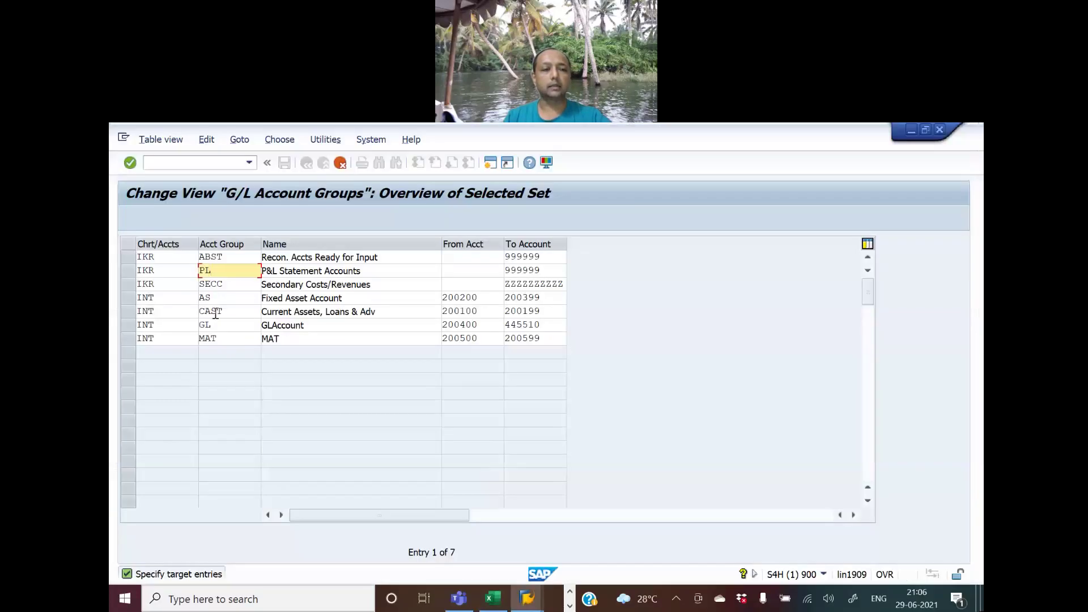
double_click(236, 256)
text(REC)
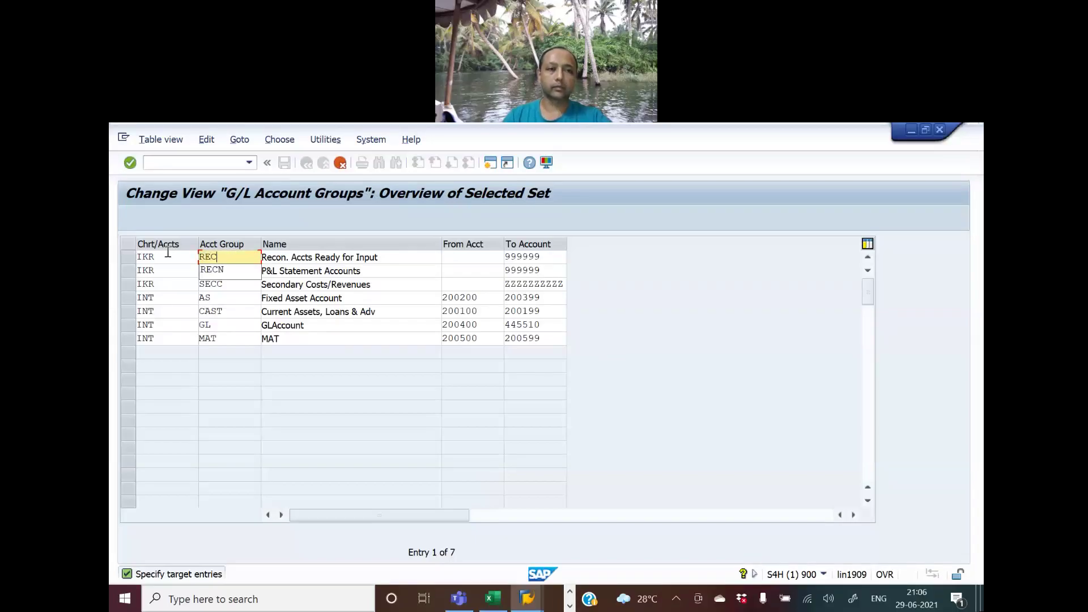
text(N)
key(alt+Tab)
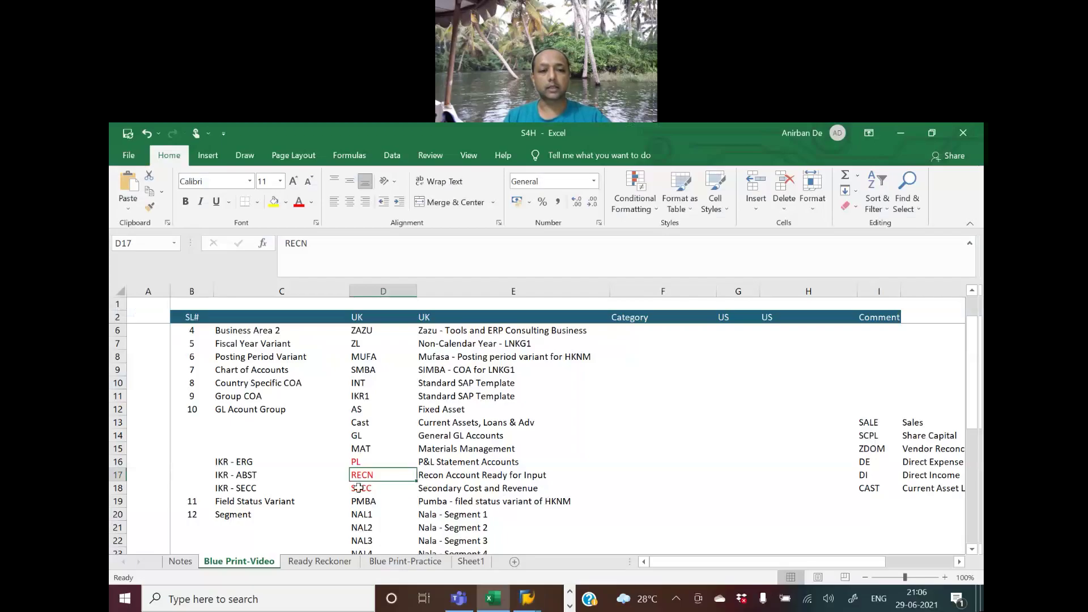
key(alt+Tab)
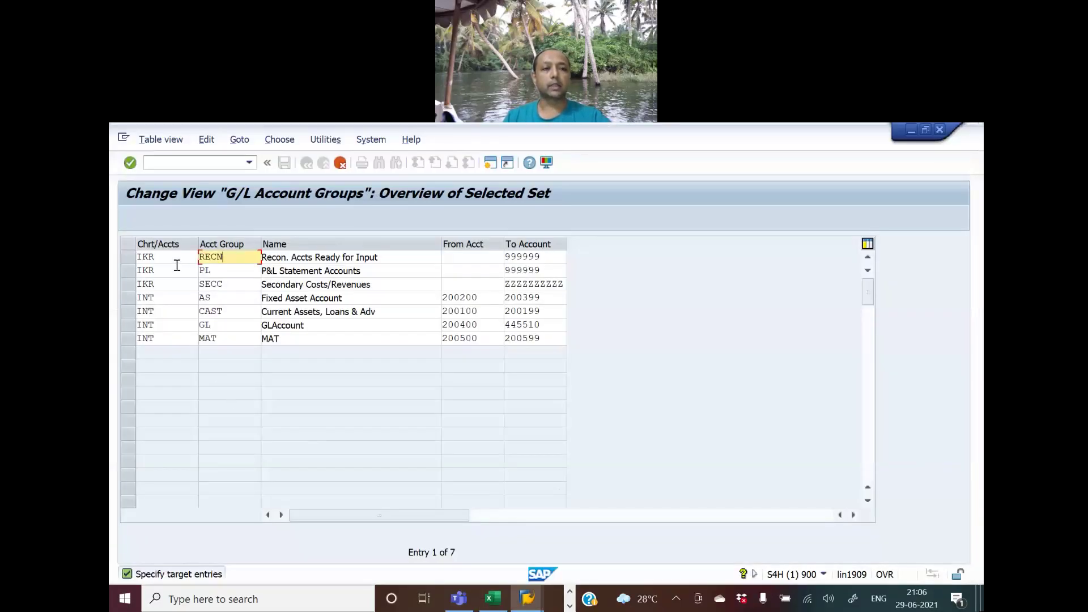
- Look up the target chart of accounts in the blueprint and try entering SIMBA for the RECN row
drag(173, 257, 112, 260)
key(alt+Tab)
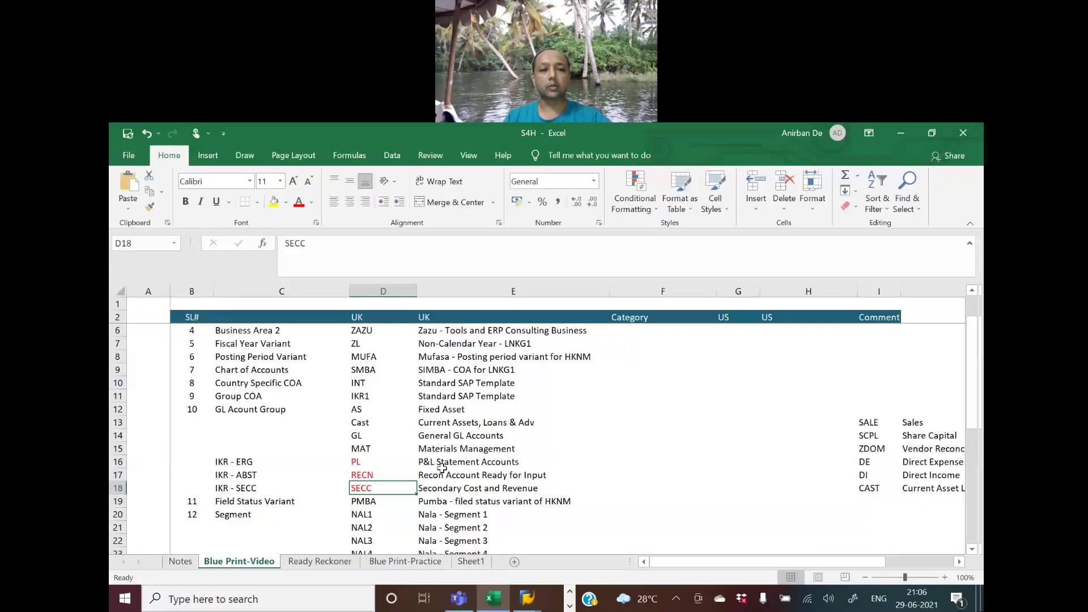
click(366, 396)
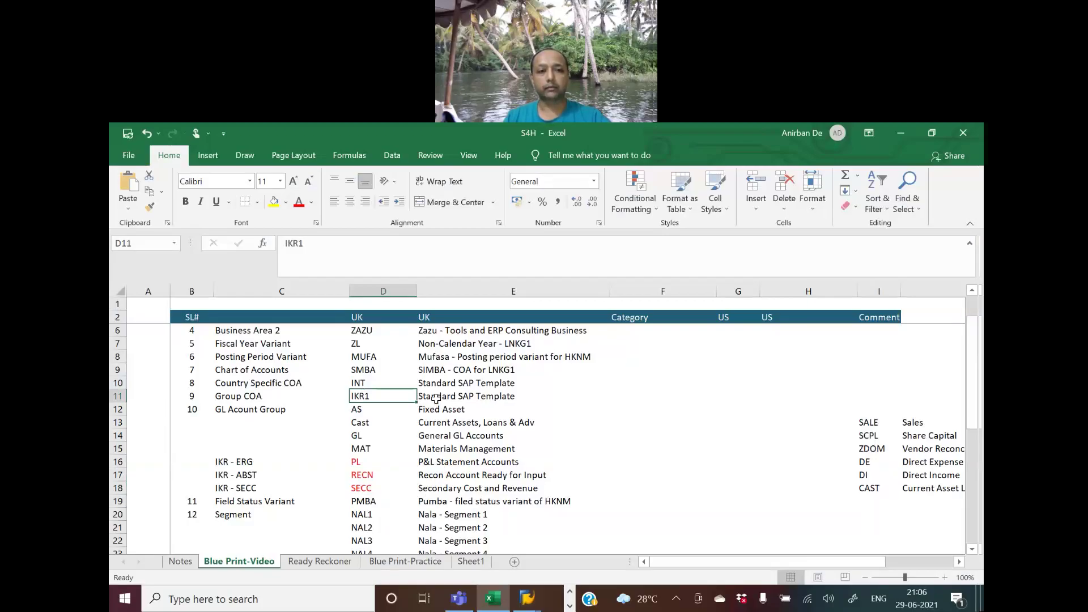
click(366, 372)
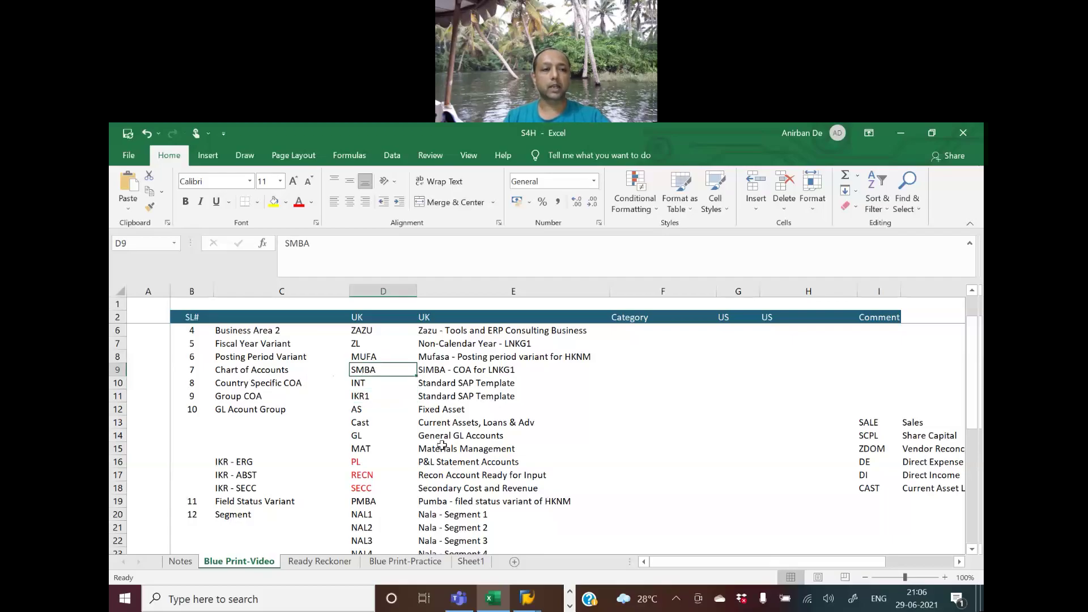
key(alt+Tab)
text(SIMBA)
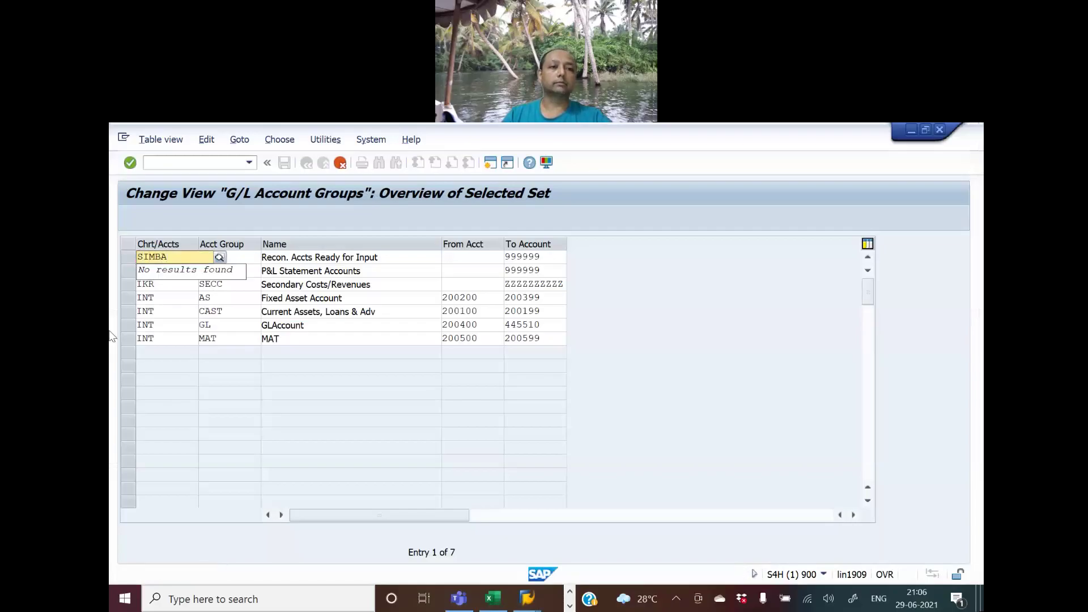
key(ctrl+z)
- Recheck the blueprint code and set the RECN group's chart of accounts to SMBA in SAP
key(alt+Tab)
key(alt+Tab)
drag(176, 256, 111, 270)
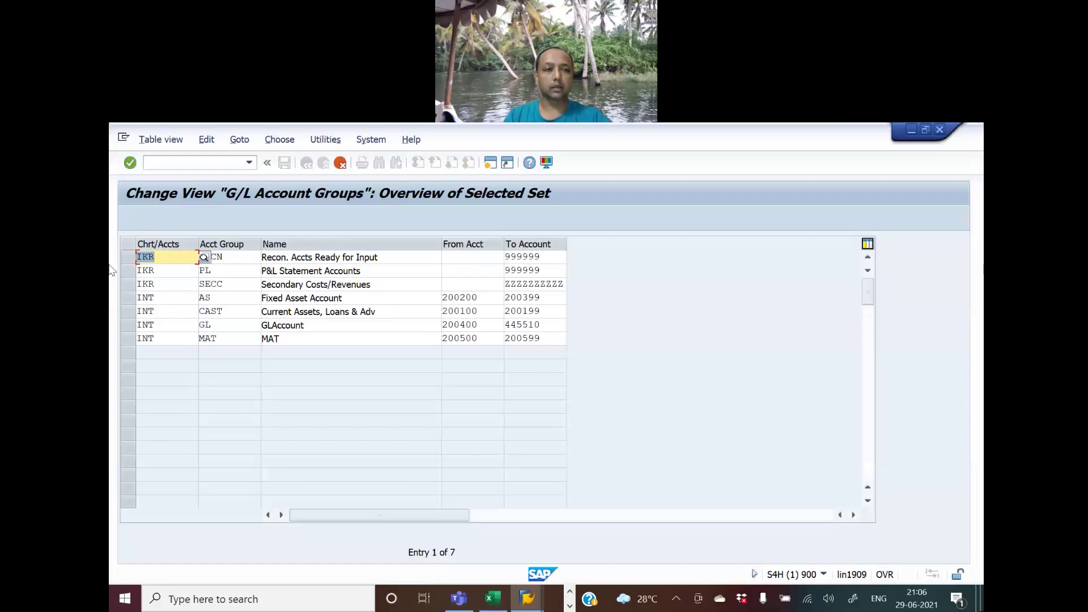
key(alt+Tab)
key(alt+Tab)
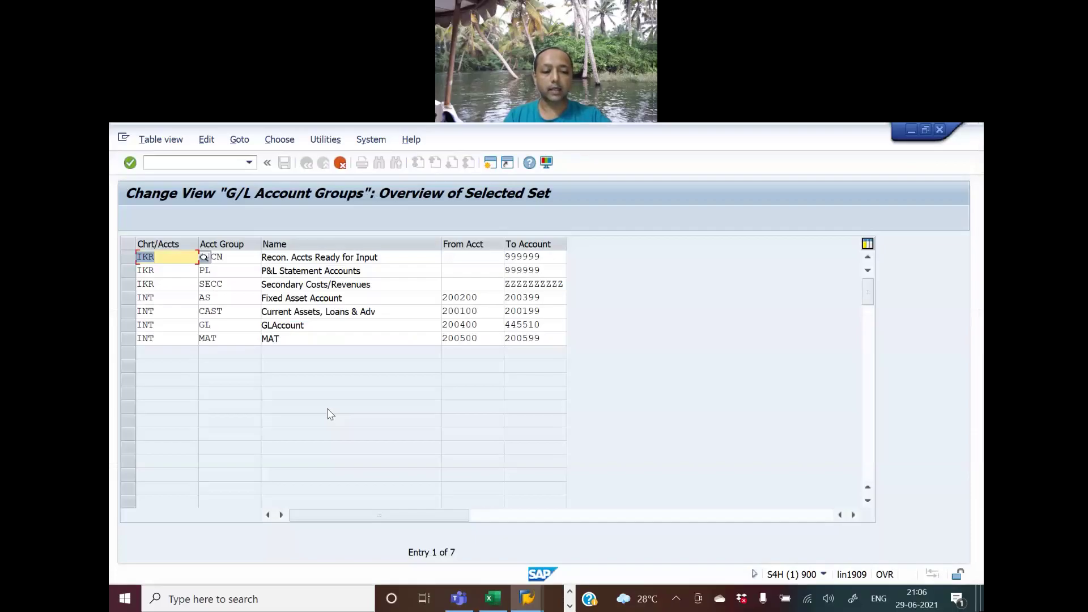
text(SMBA)
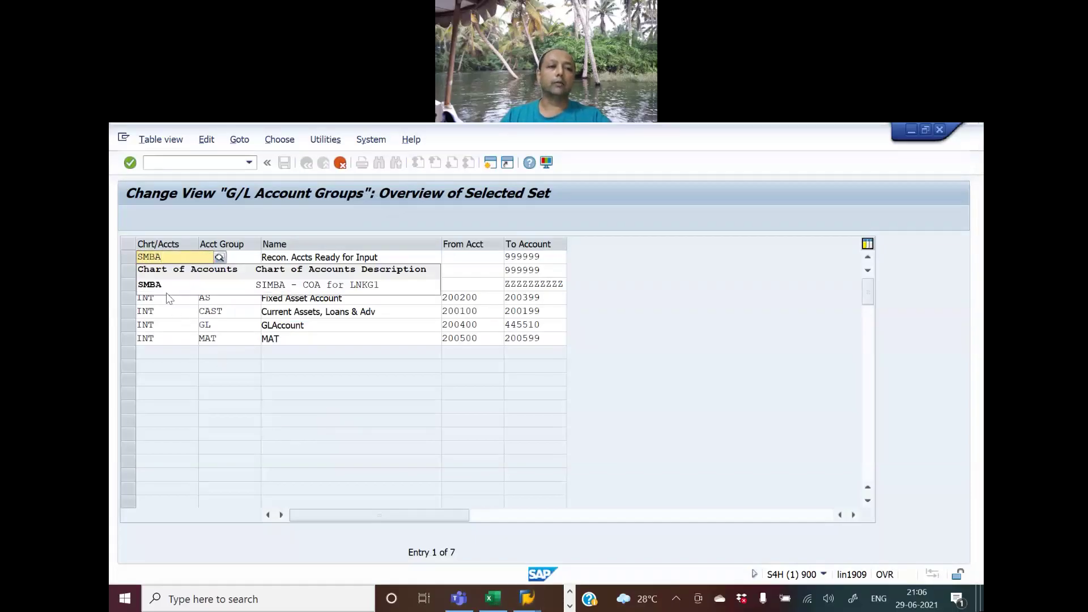
click(169, 286)
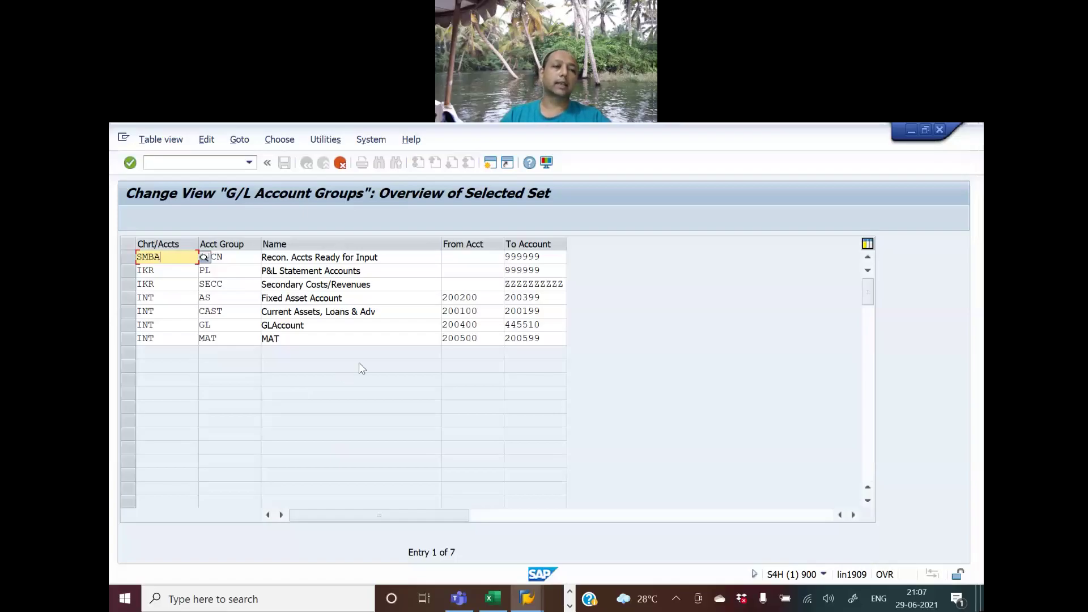
- Set the chart of accounts to SMBA for the PL, SECC, AS, CAST, GL and MAT account groups
drag(162, 259, 130, 270)
click(112, 254)
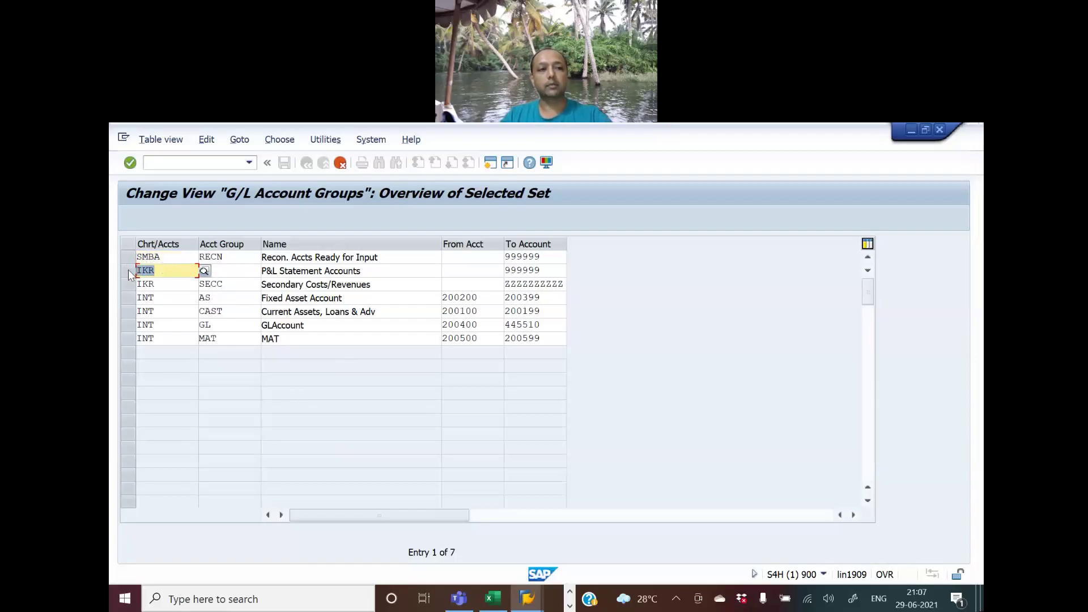
text(SMBA)
key(Down)
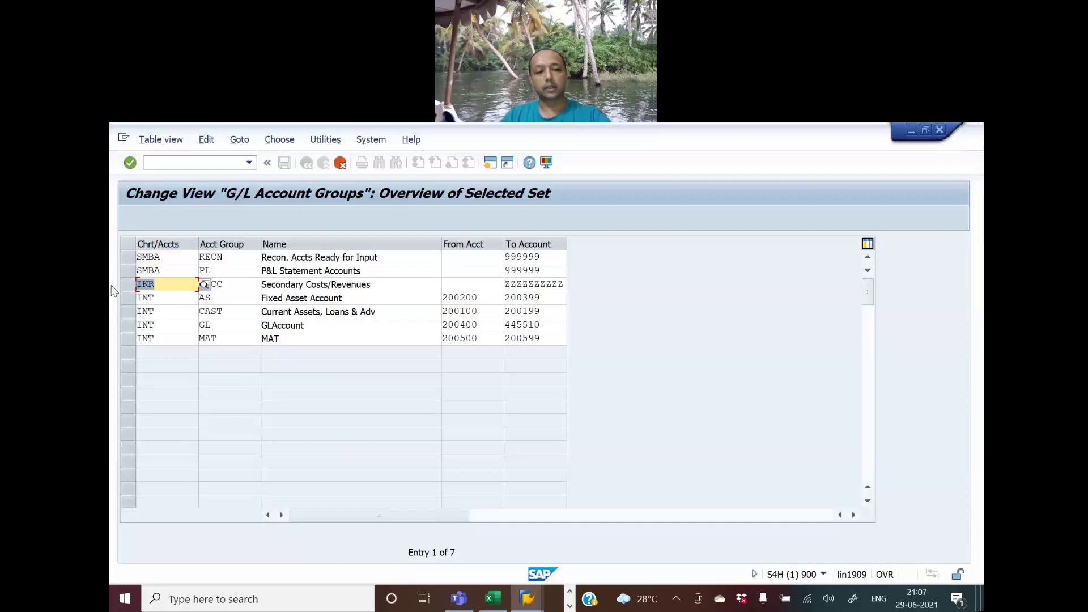
key(Down)
text(SMBA)
key(Down)
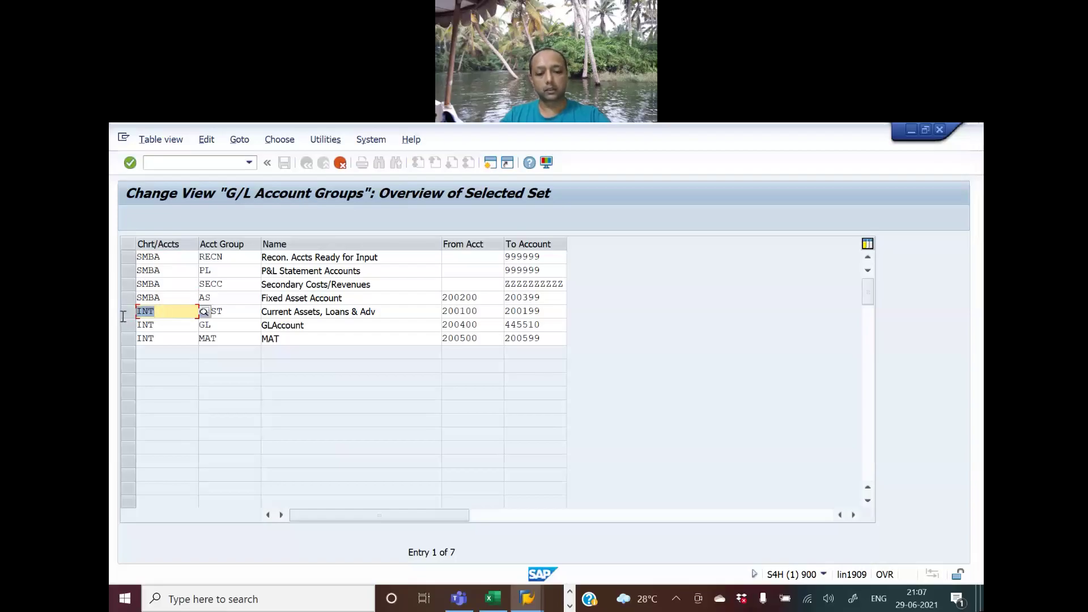
text(SMBA)
key(Down)
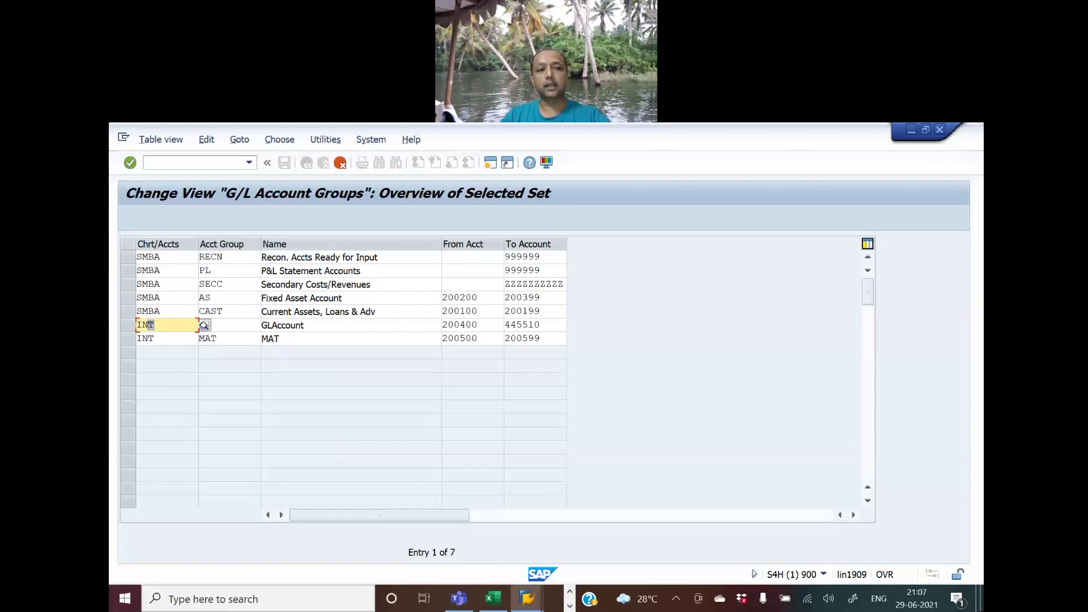
text(SMBA)
key(Down)
text(SMBA)
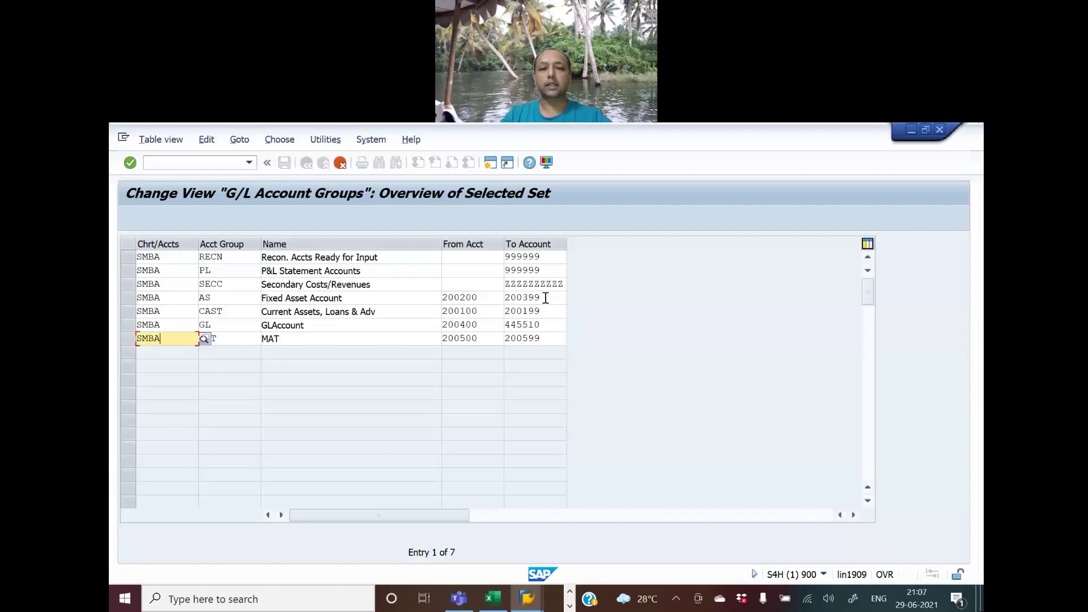
- Copy the RECN group's To Account value 999999 into the AS, CAST, GL and MAT rows
drag(546, 298, 447, 293)
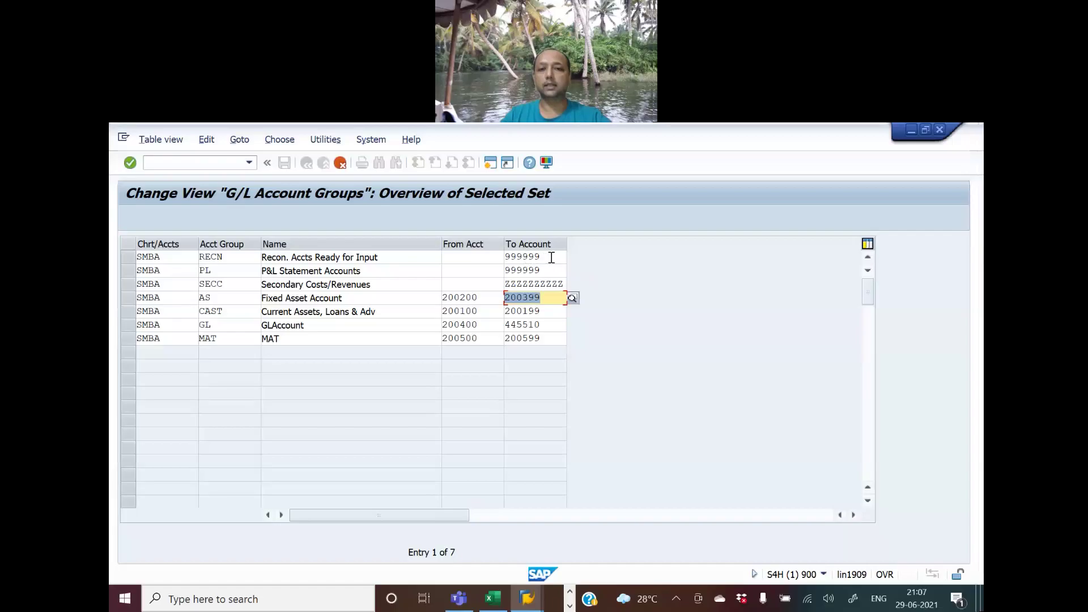
drag(552, 257, 426, 252)
key(ctrl+c)
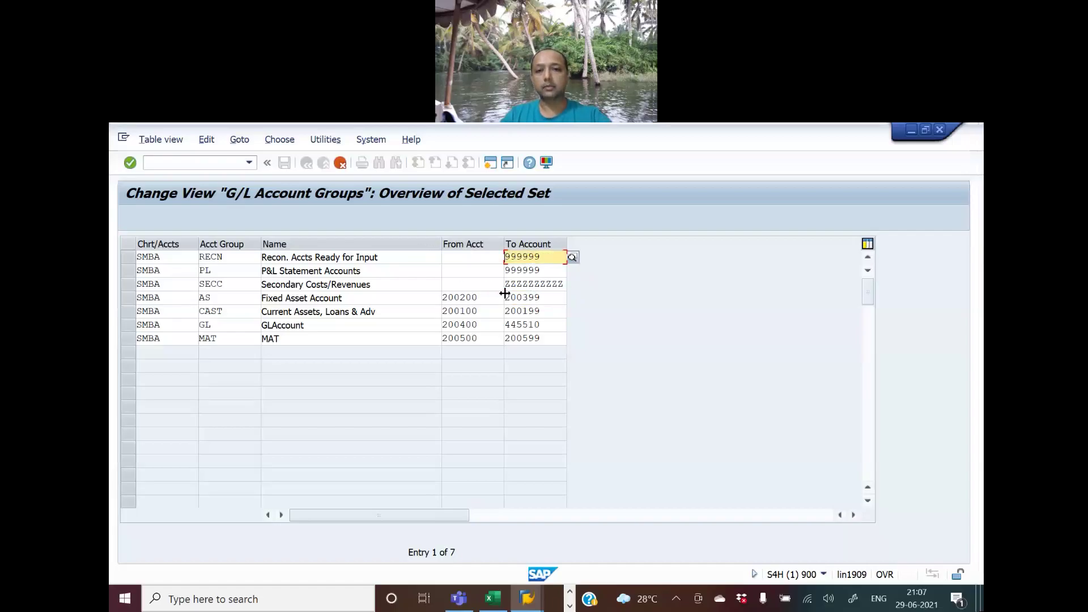
drag(549, 296, 470, 296)
key(ctrl+v)
click(519, 311)
drag(541, 312, 459, 313)
key(ctrl+v)
drag(547, 325, 487, 337)
key(ctrl+v)
key(ctrl+v)
- Clear the From Acct values of the AS, CAST, GL and MAT groups and confirm the copied entries
drag(486, 296, 403, 291)
key(Delete)
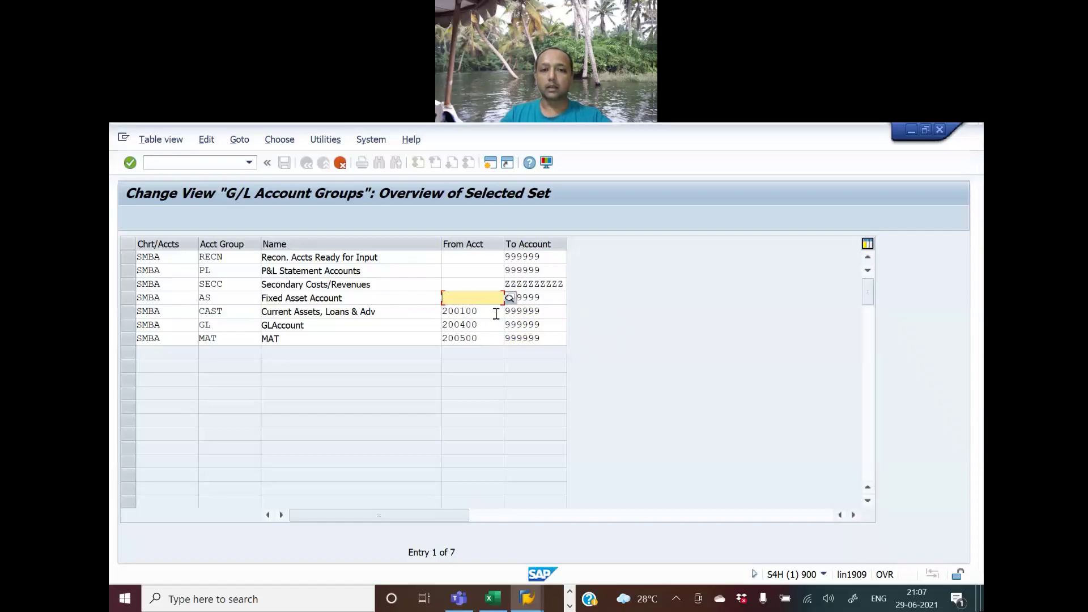
drag(496, 313, 357, 311)
key(Delete)
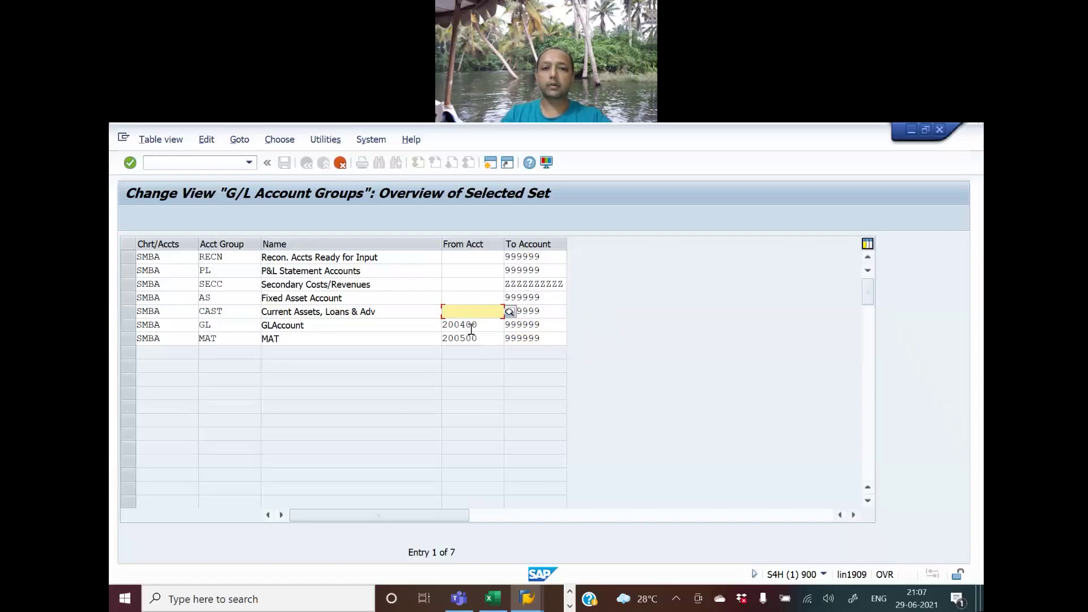
drag(482, 325, 449, 322)
key(Delete)
key(BackSpace)
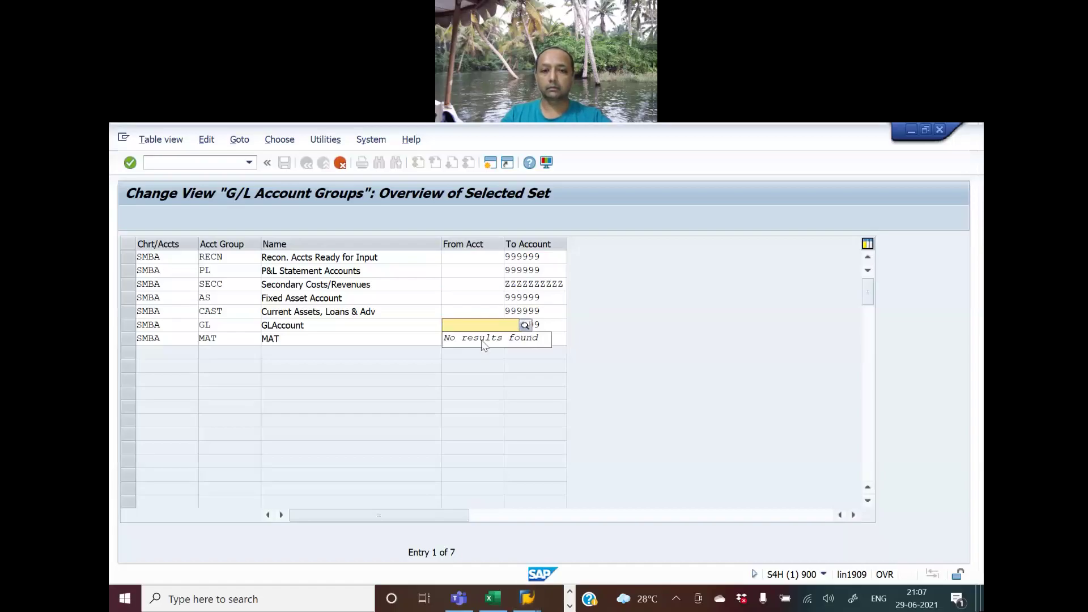
drag(491, 340, 390, 330)
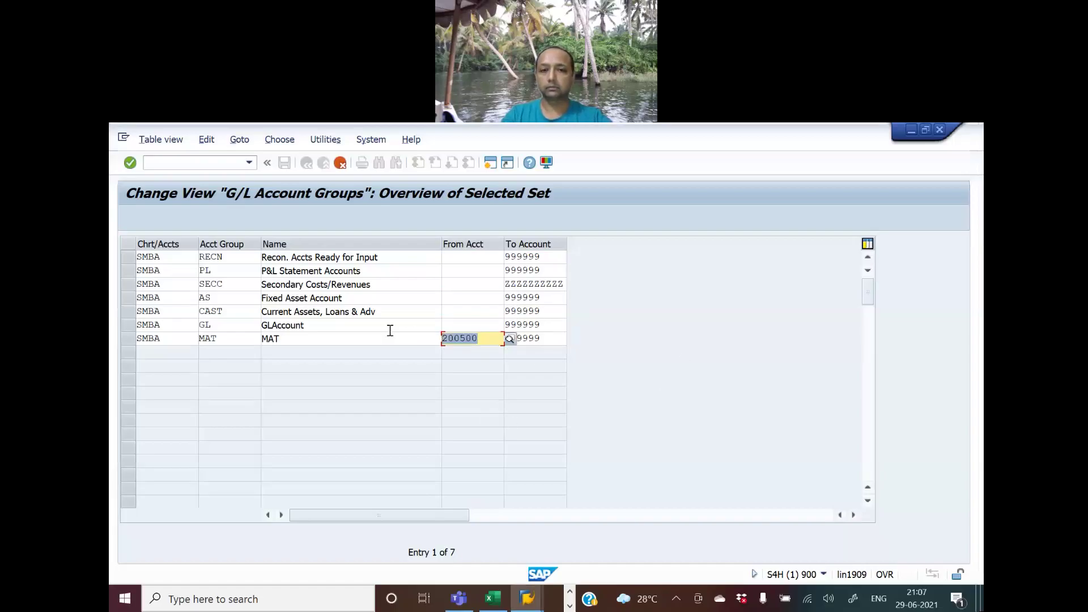
key(Delete)
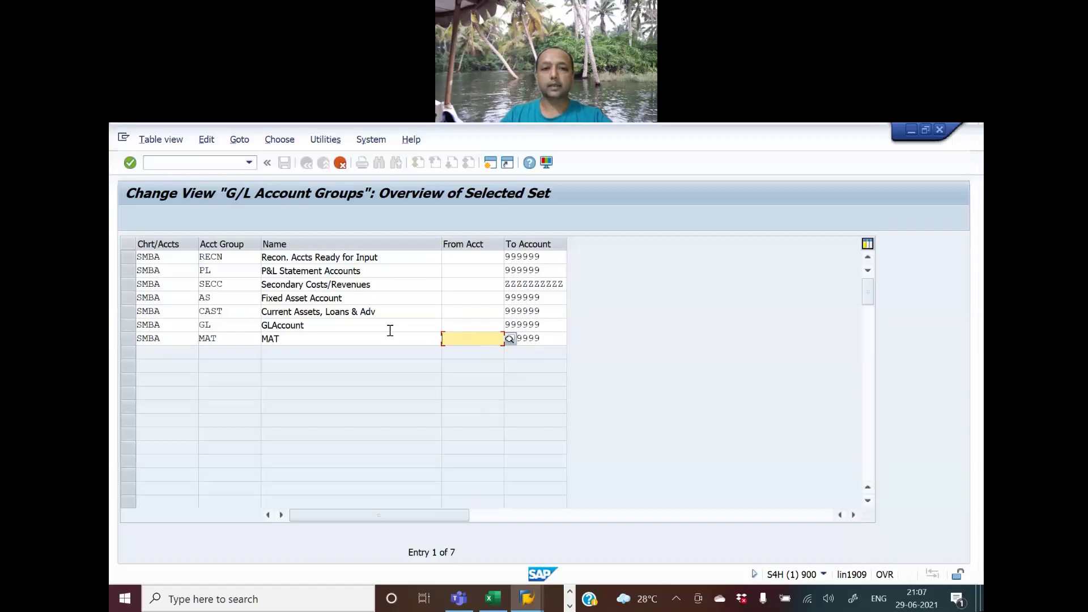
key(Return)
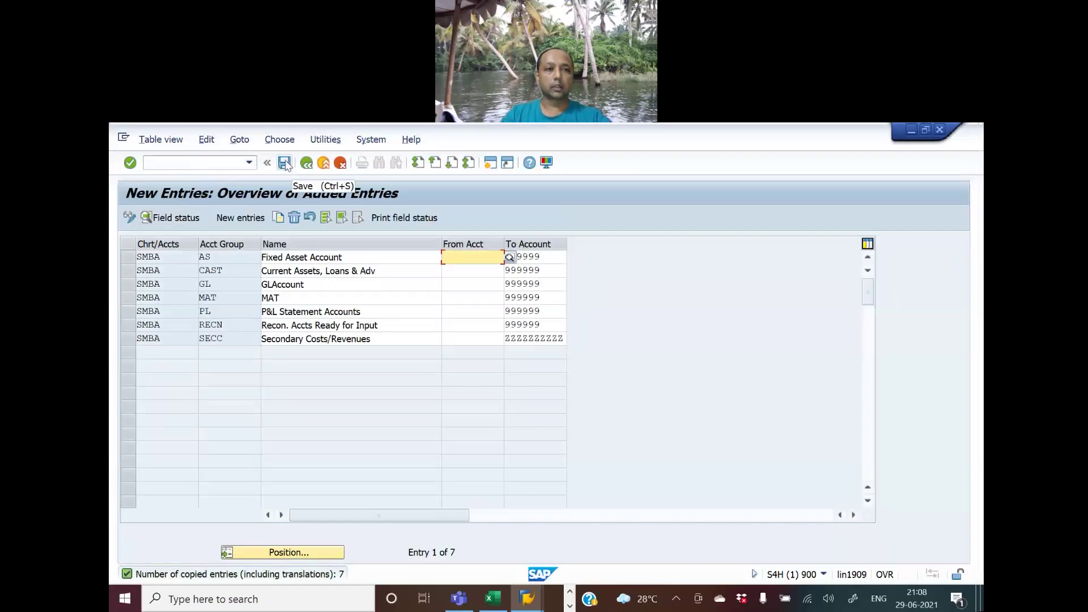
- Save the copied groups under a new customizing request, checking the GL account group entry in the Excel blueprint before describing it in SAP
click(285, 164)
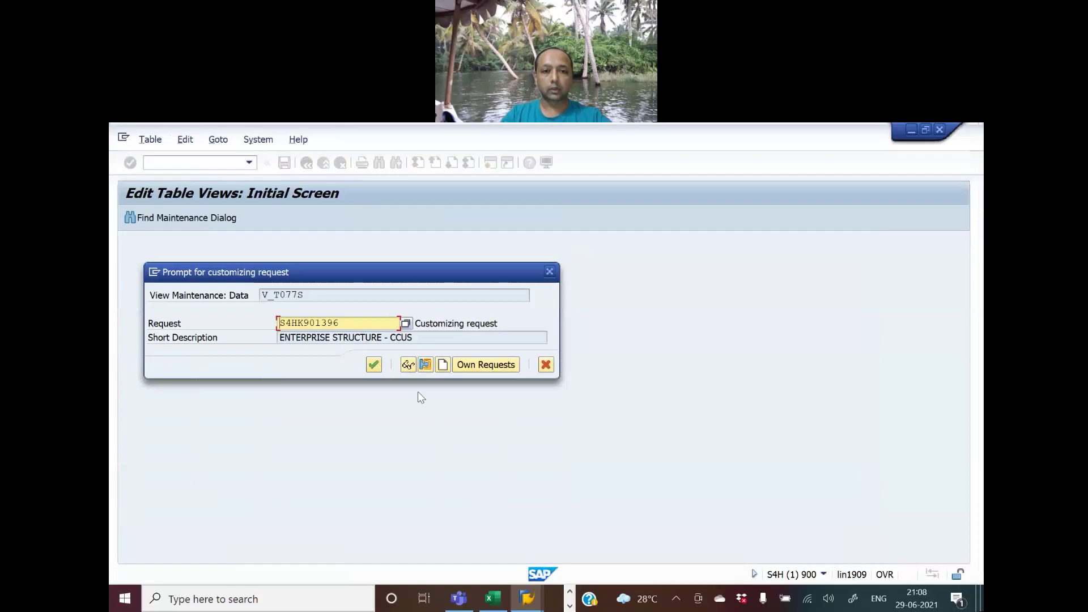
click(443, 365)
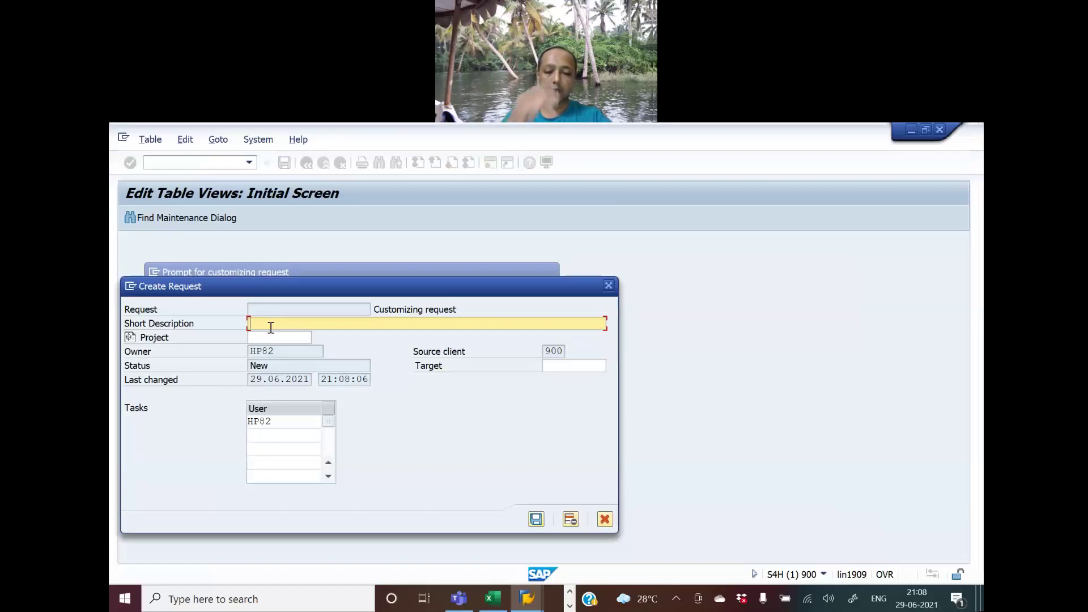
key(alt+Tab)
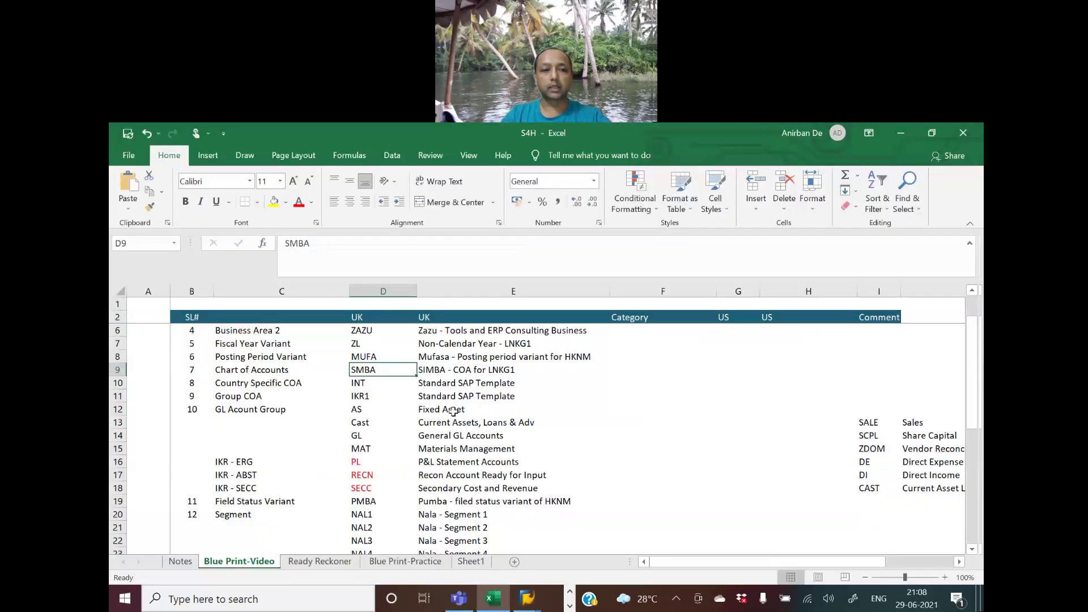
click(229, 411)
key(alt+Tab)
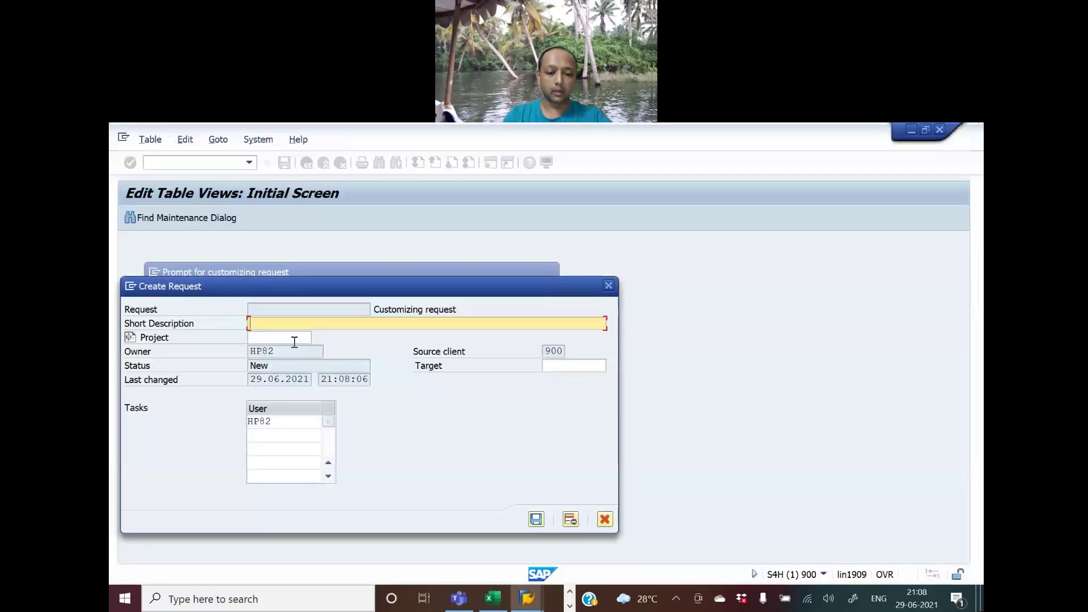
- Describe the customizing request as "GL Account Gruop - HKNM", save it and assign the account groups to it
text(gl aGL)
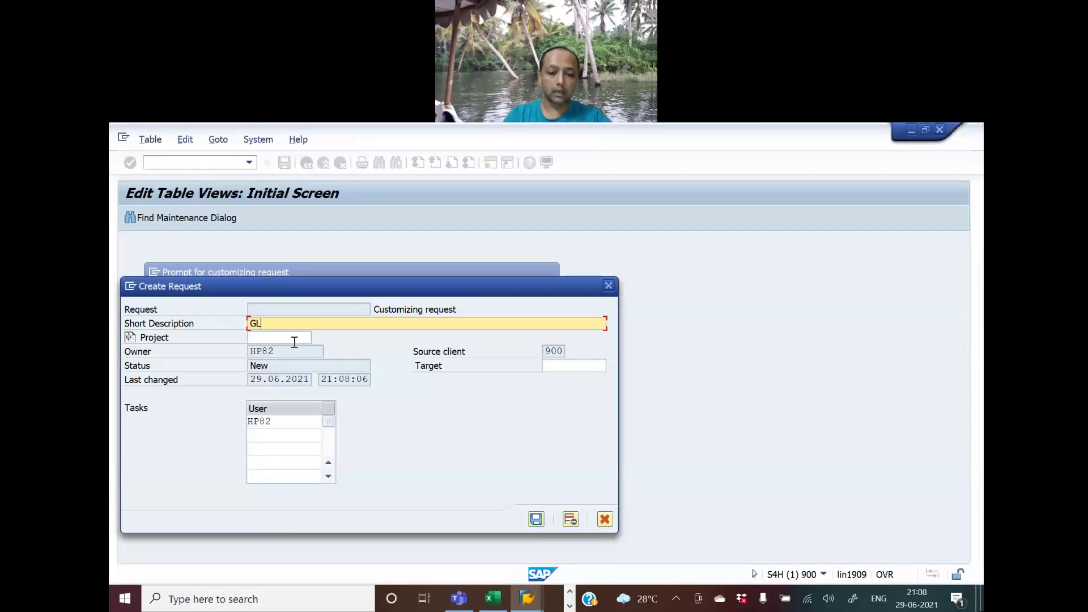
text( Account )
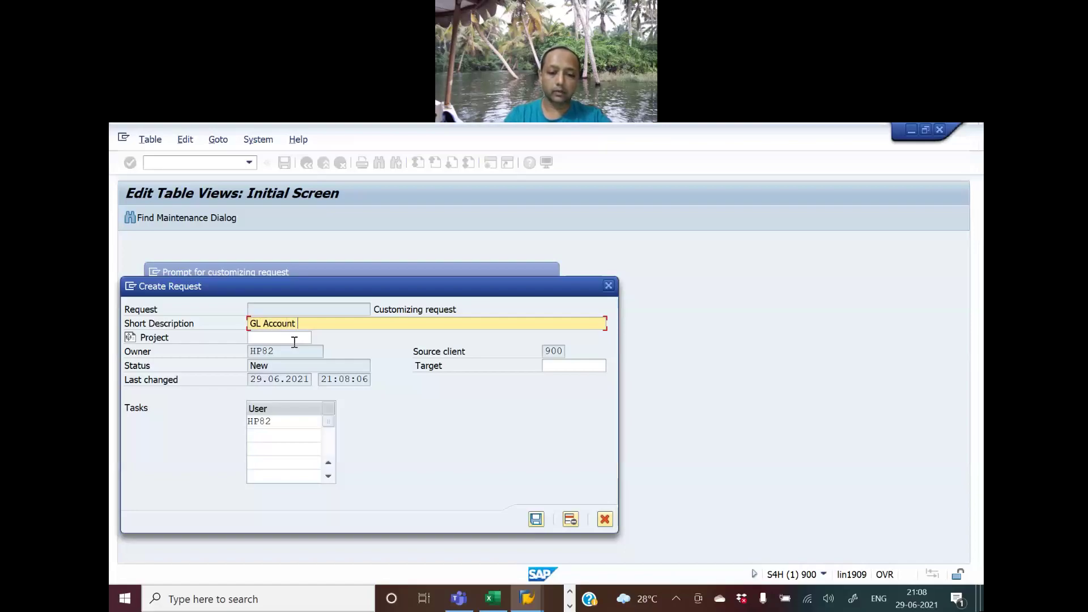
text(Gruop)
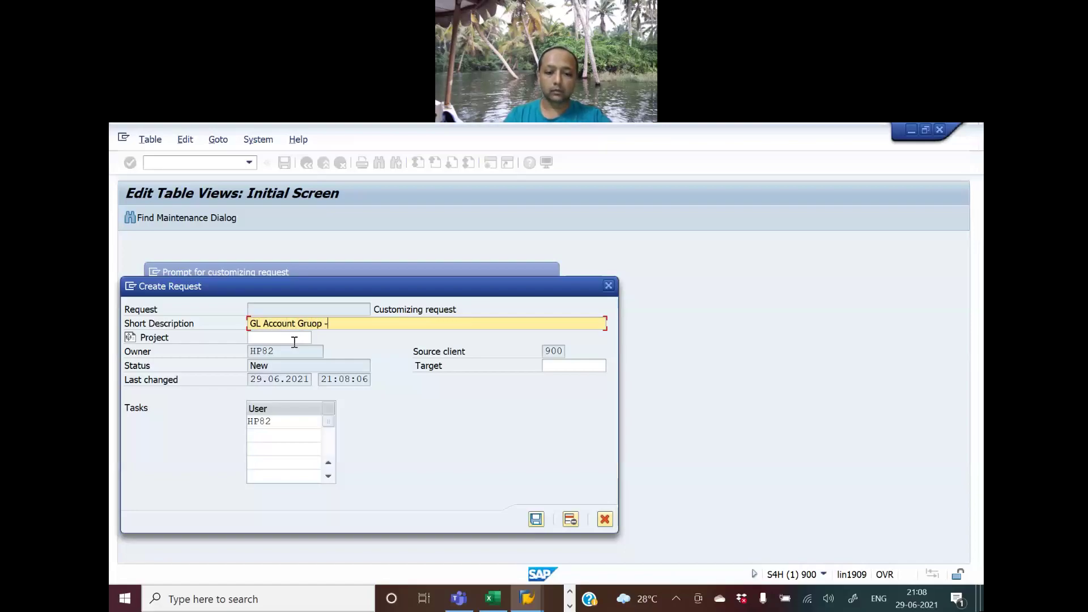
text( - HKNM)
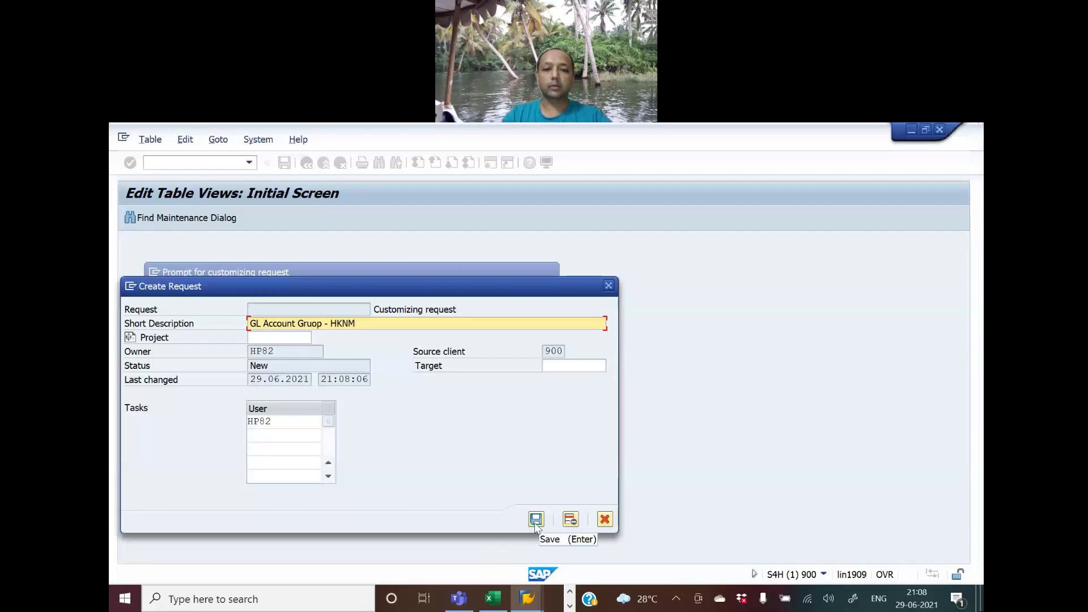
click(536, 520)
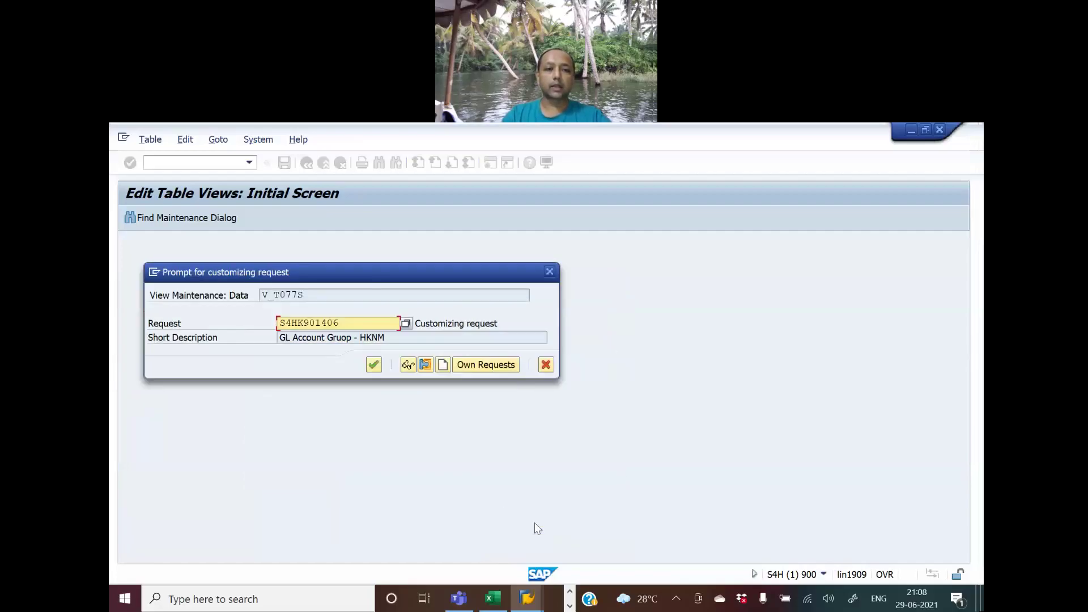
click(374, 367)
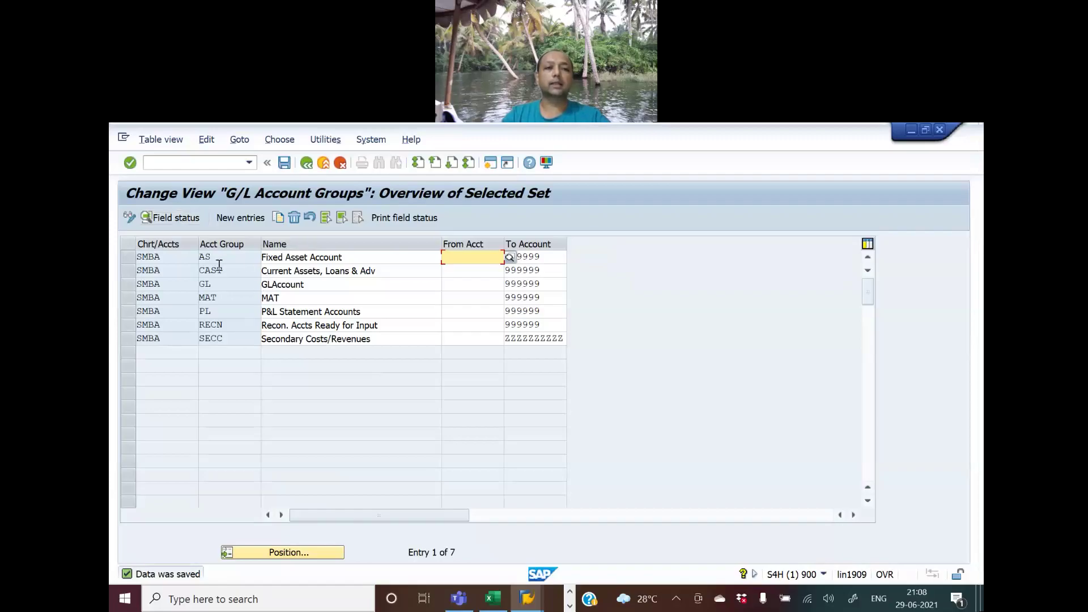
- Return to the full G/L account groups overview and position the list at chart of accounts SMBA
click(130, 258)
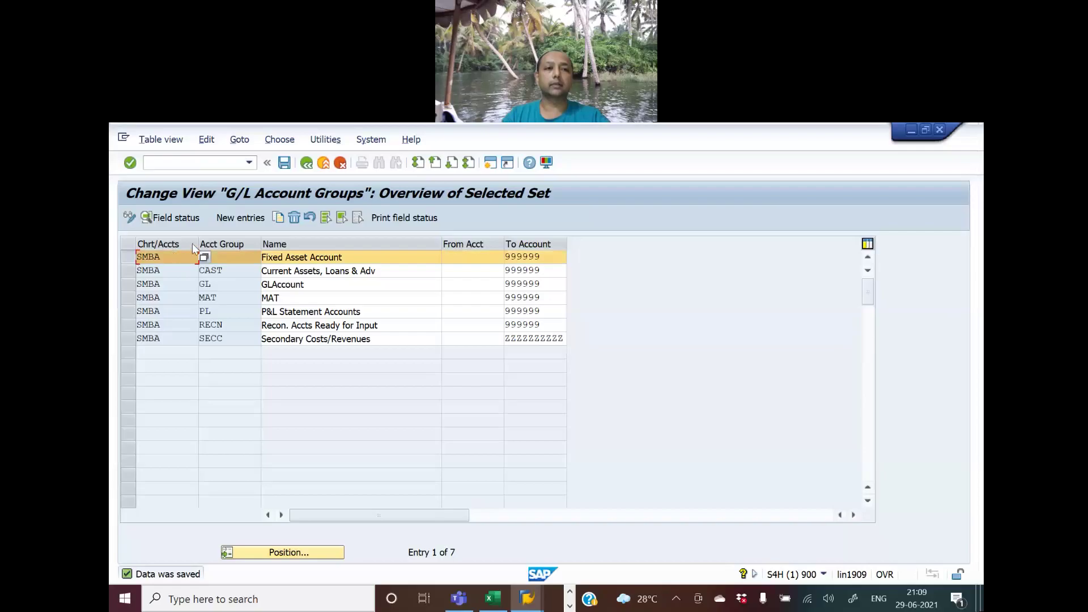
click(182, 220)
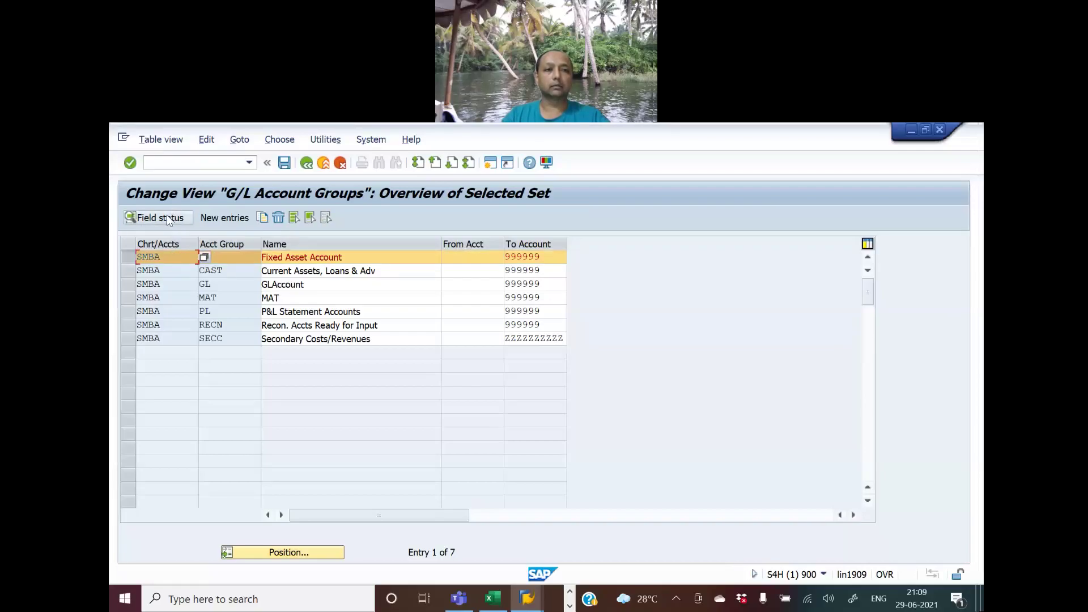
click(306, 164)
click(297, 555)
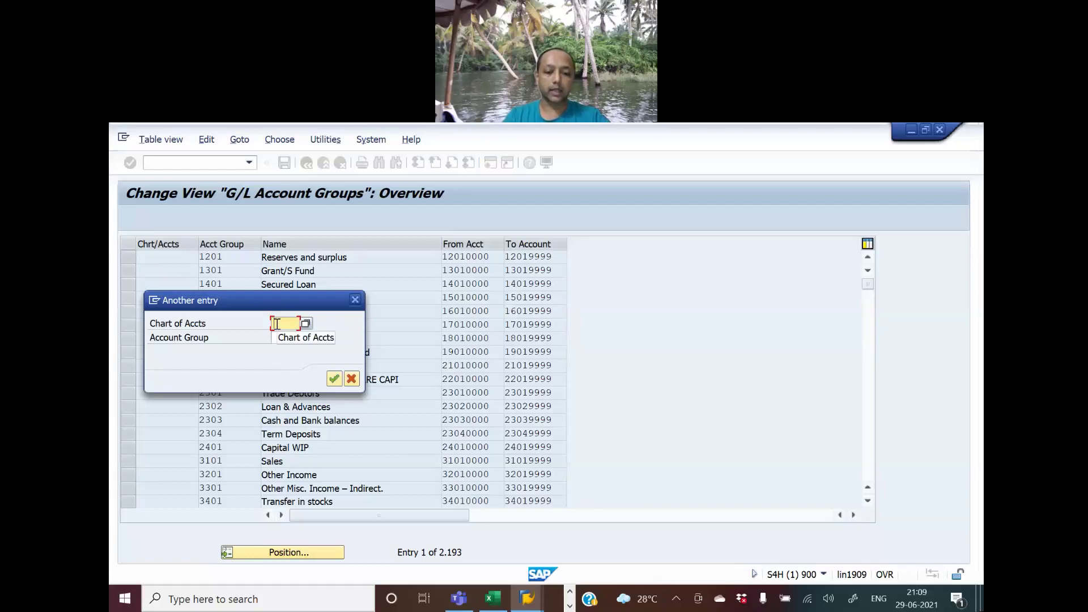
text(SMBA)
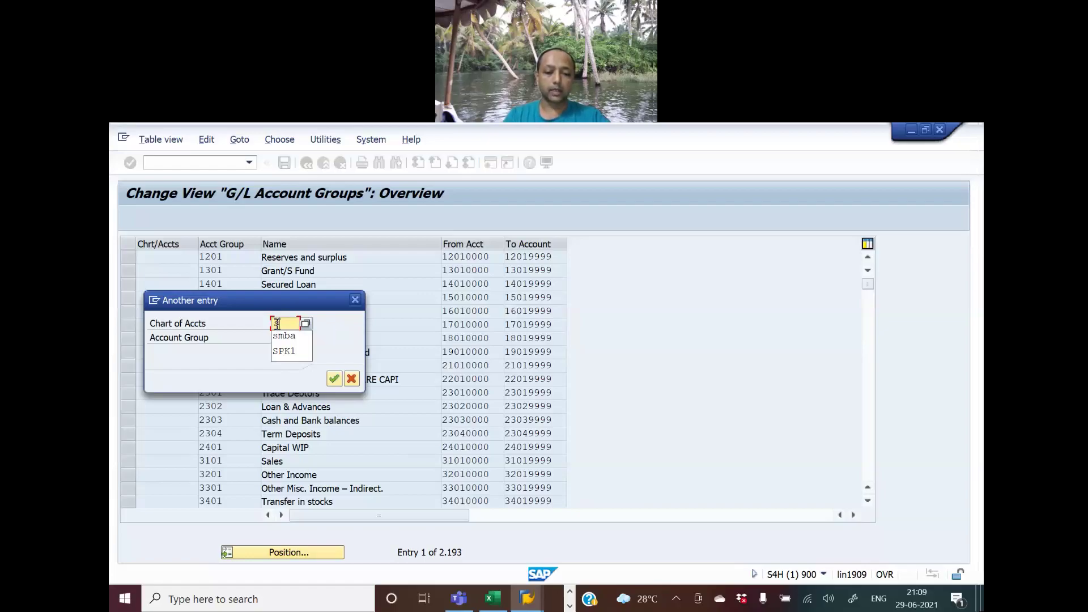
key(Return)
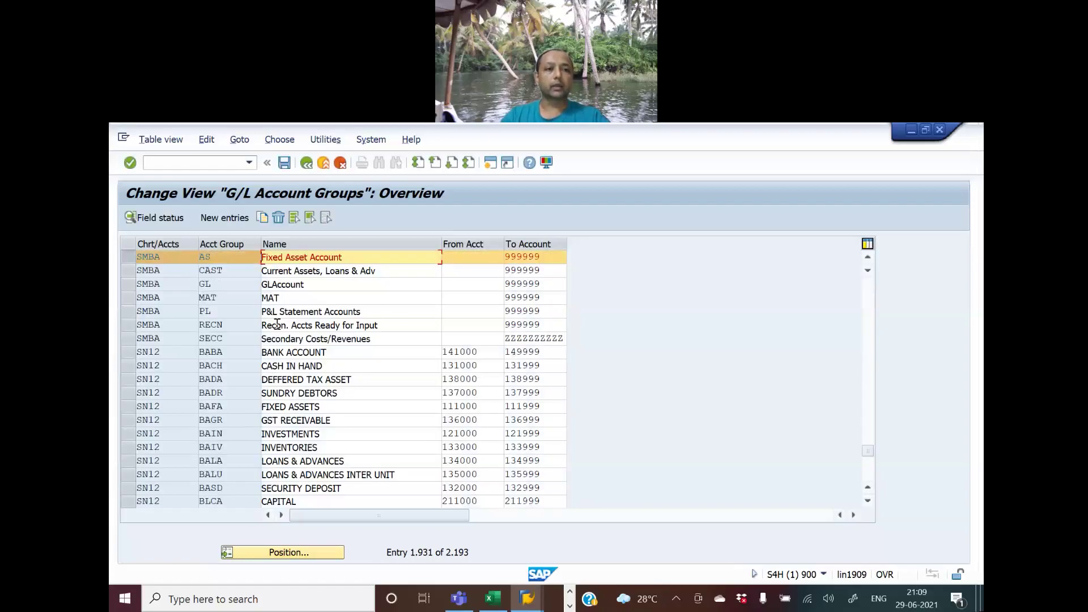
- Review the Account control field status settings of SMBA's Fixed Asset Account group and return to the overview
click(162, 218)
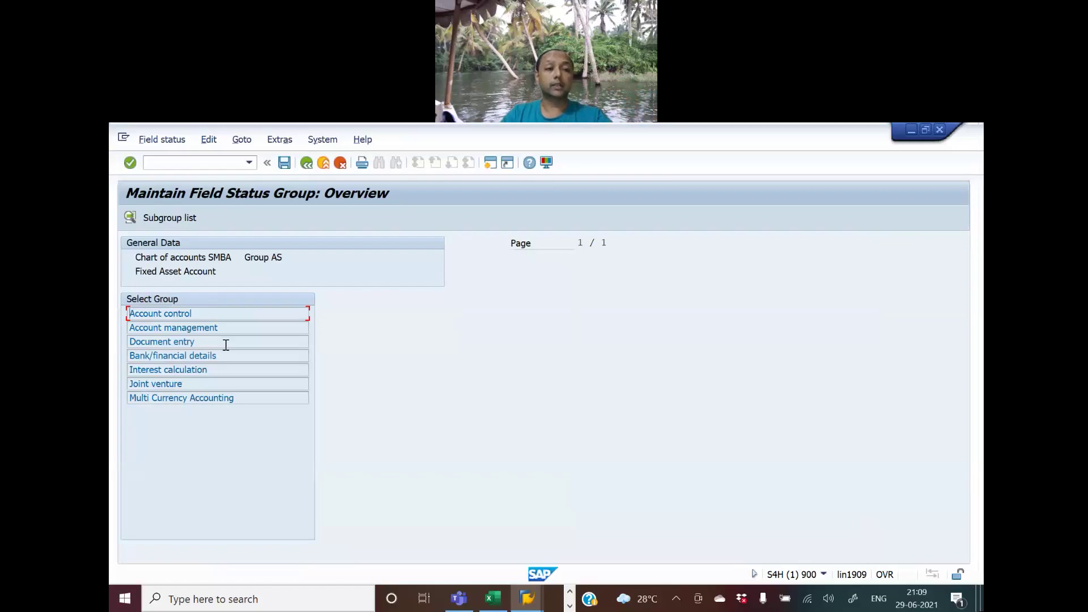
double_click(190, 313)
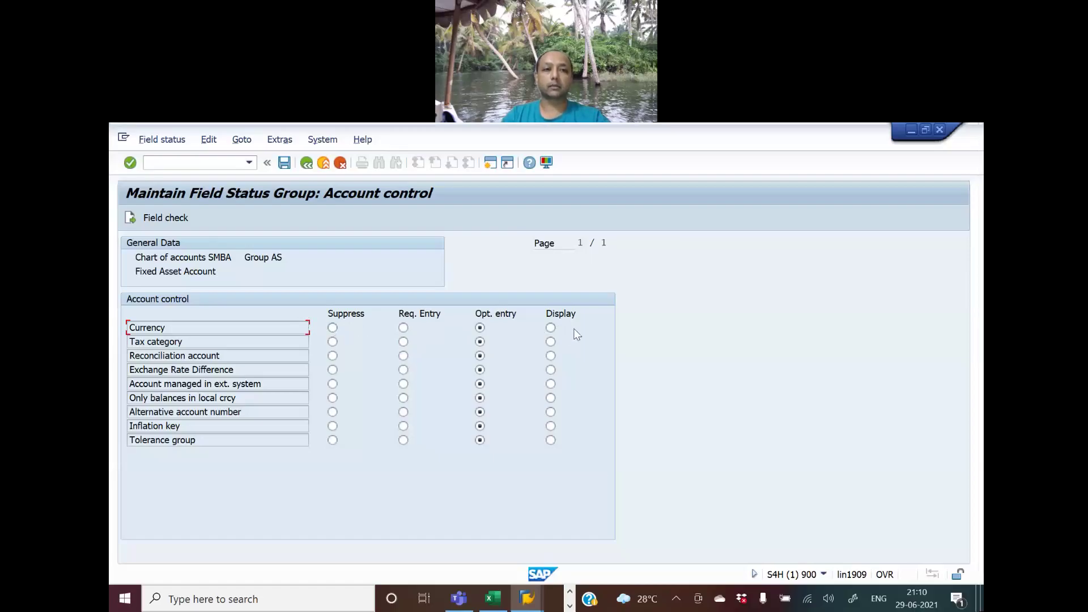
click(306, 164)
click(306, 164)
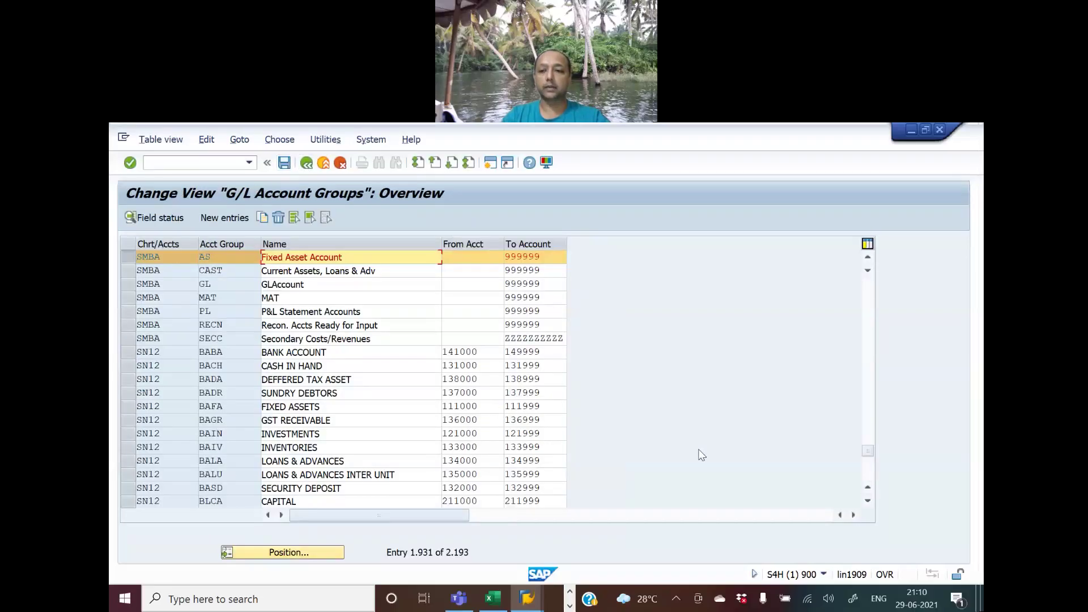